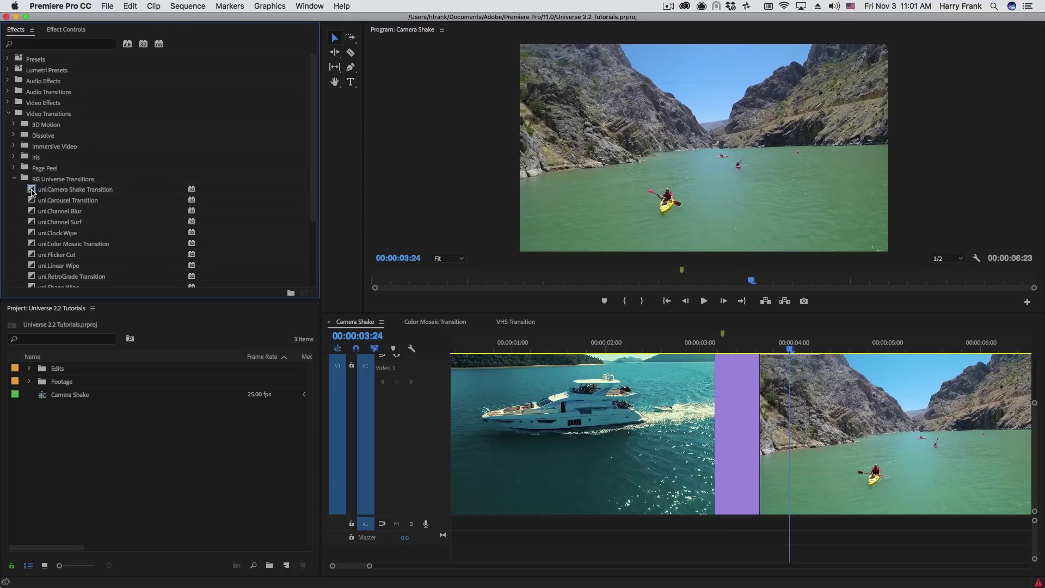
Apply the uni.Camera Shake Transition to the cut between the yacht and kayak clips and play it back
left_click_drag(31, 192, 50, 210)
left_click_drag(424, 153, 756, 425)
left_click(659, 345)
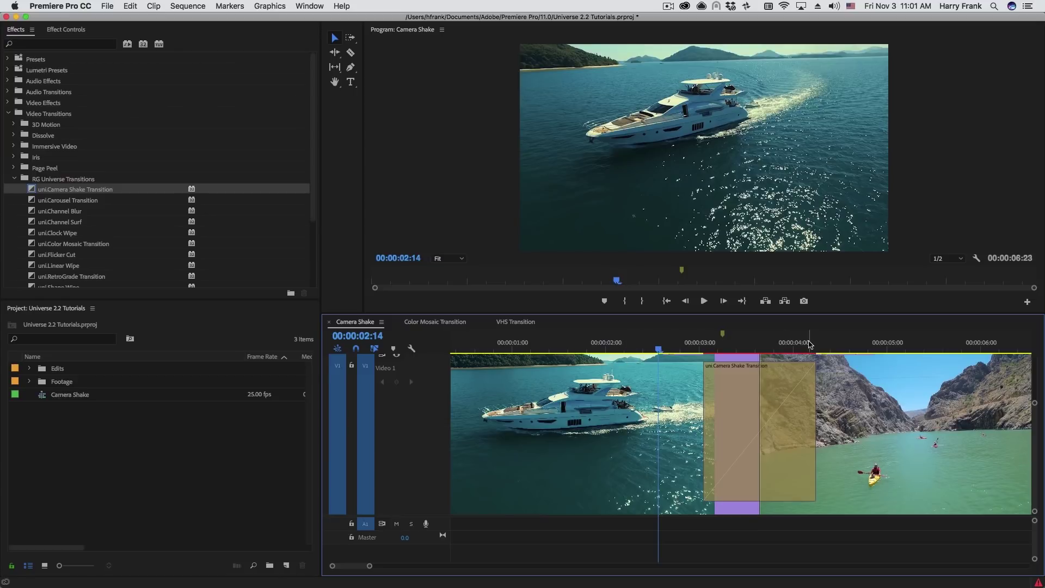
key("space")
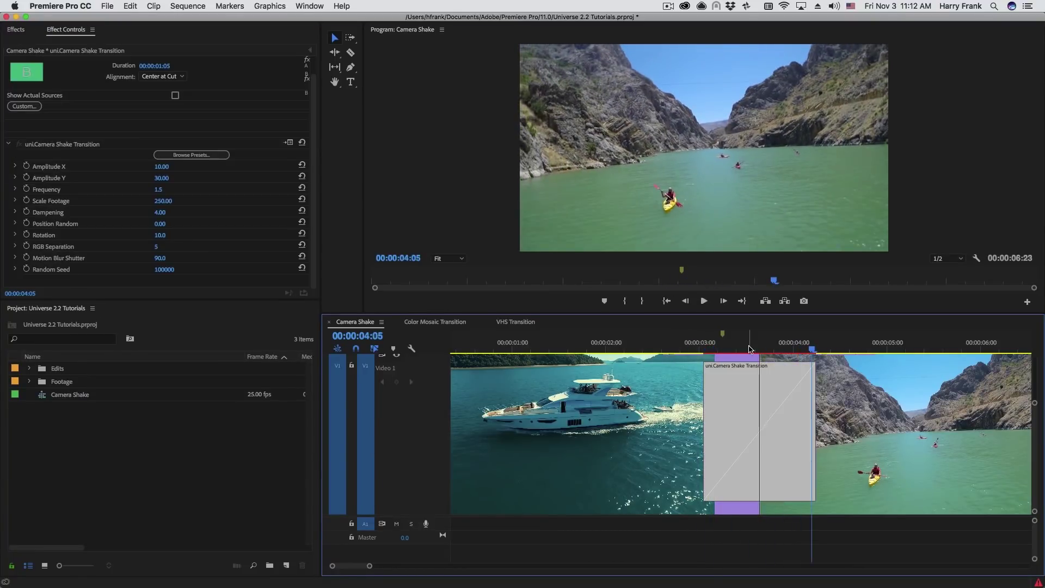
Scrub through the Camera Shake transition to examine how the yacht shot shakes and blurs into the kayak shot
left_click_drag(722, 344, 747, 364)
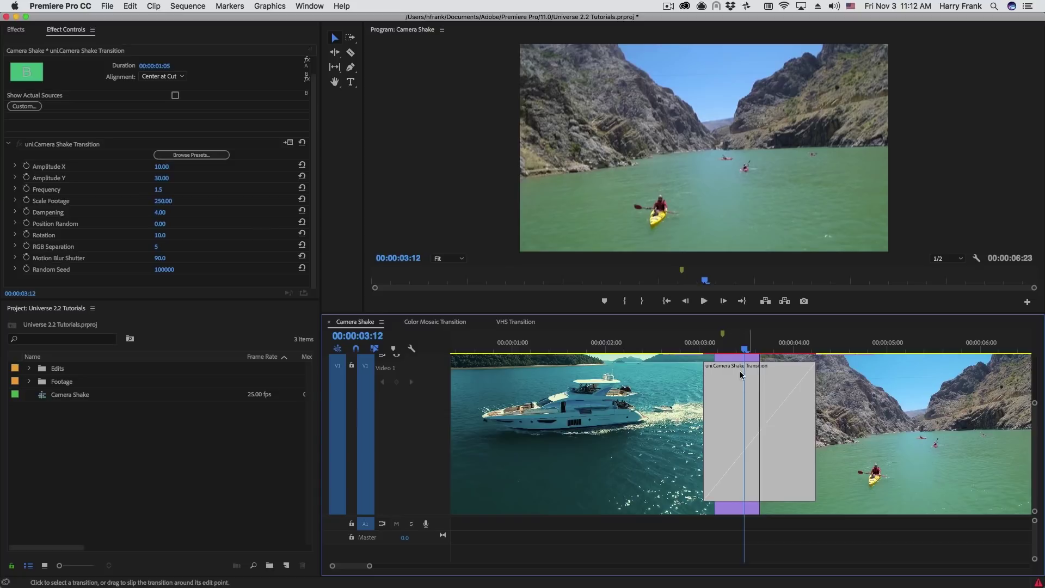
left_click_drag(728, 343, 730, 343)
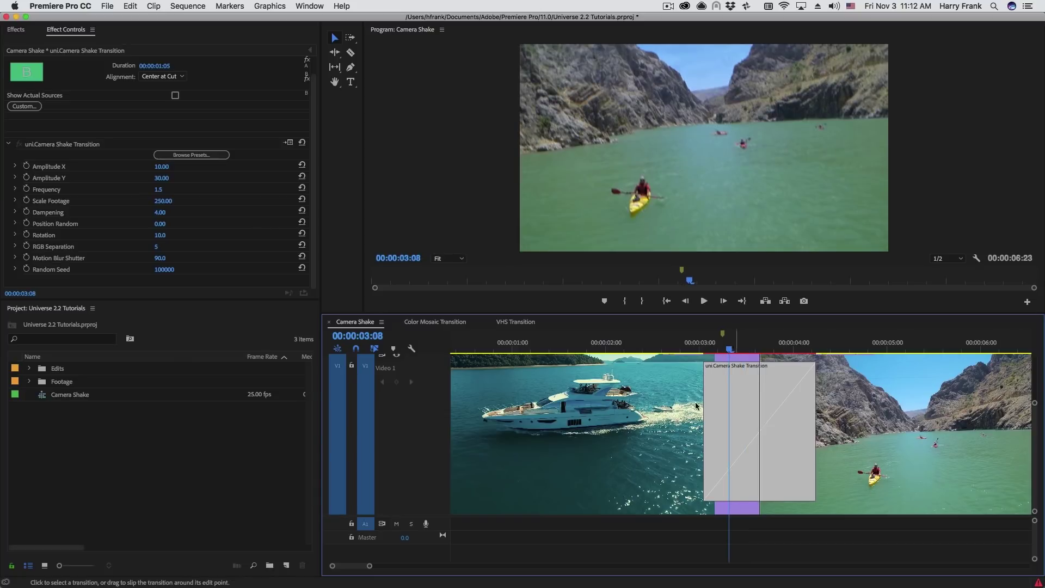
left_click(693, 347)
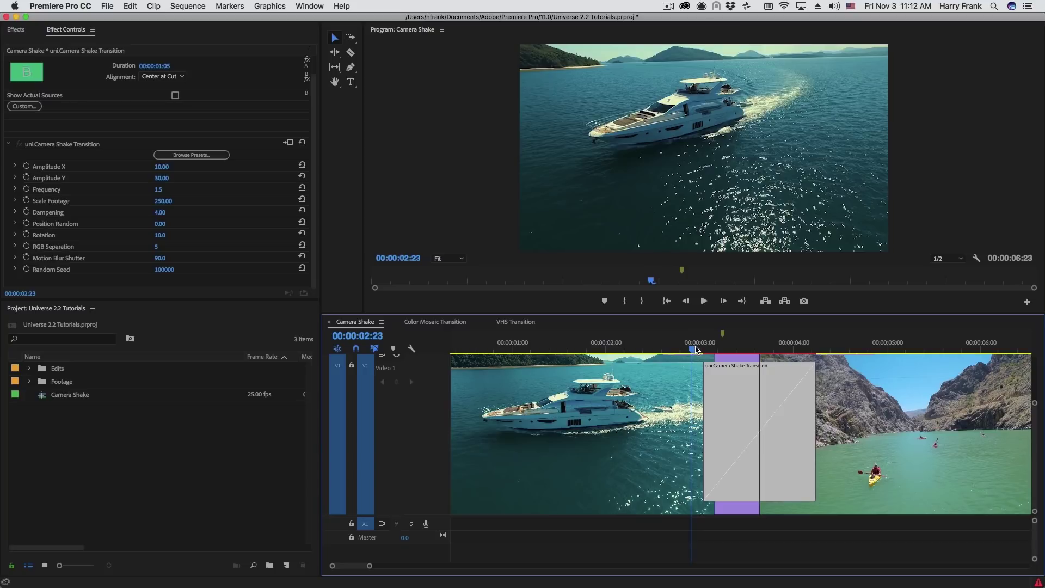
mouse_move(697, 349)
left_mouse_down()
mouse_move(747, 380)
mouse_move(711, 344)
left_mouse_up()
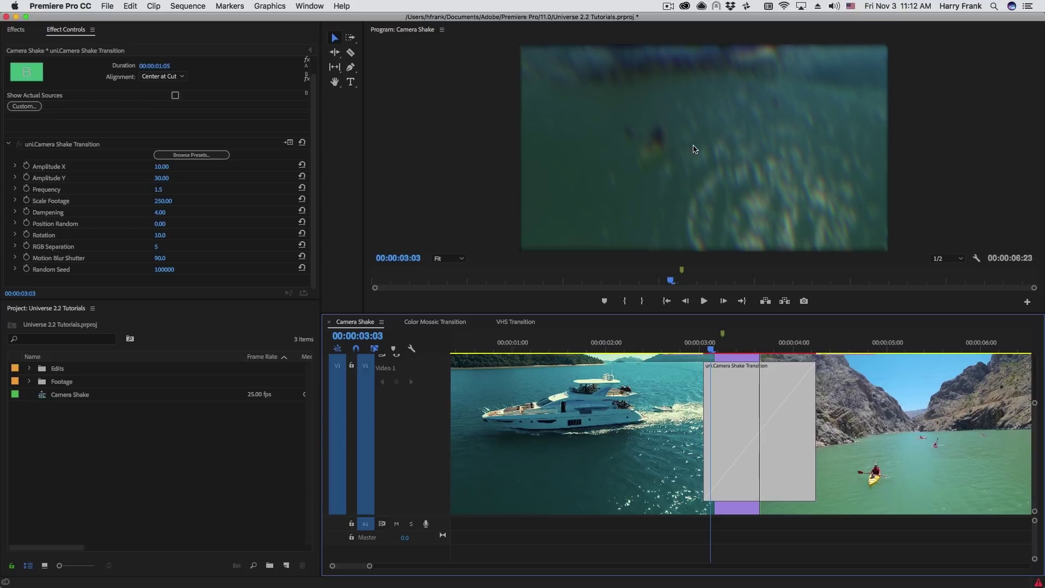
left_click(703, 350)
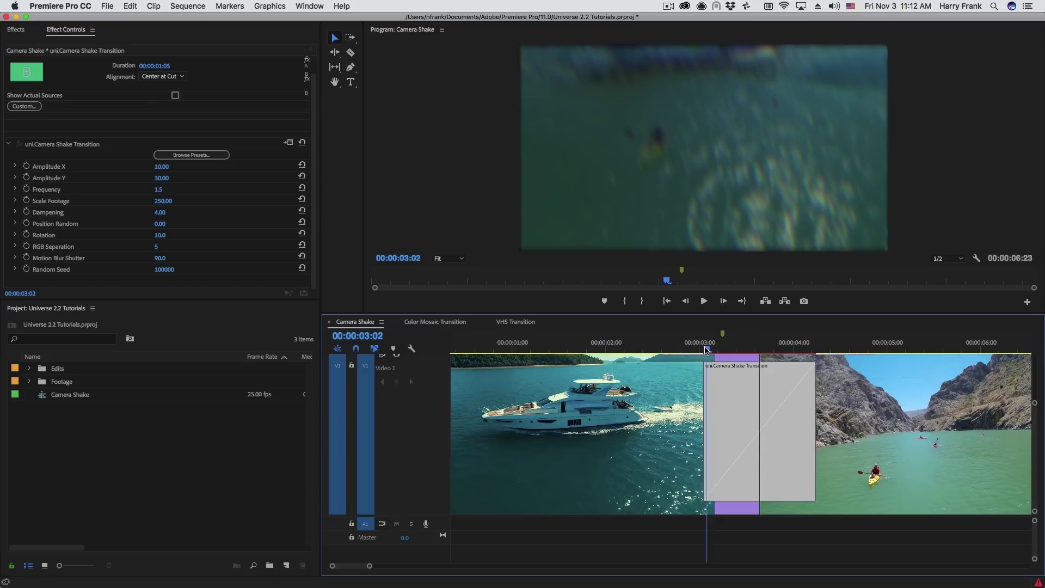
left_click_drag(704, 355, 734, 371)
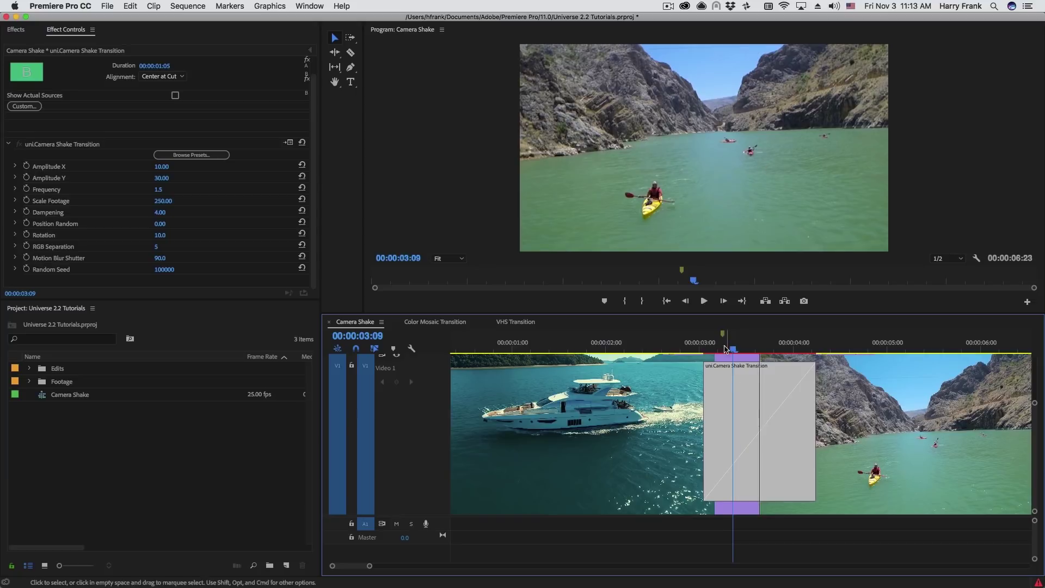
left_click_drag(732, 348, 765, 416)
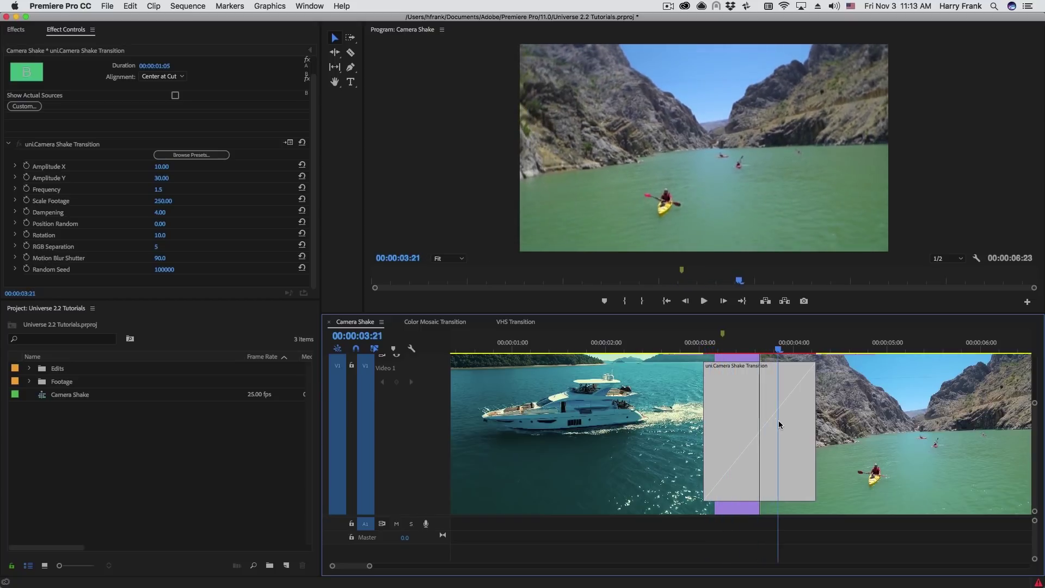
Replay the transition and step back through its frames to examine the rotation and motion blur around the shot change
left_click(704, 335)
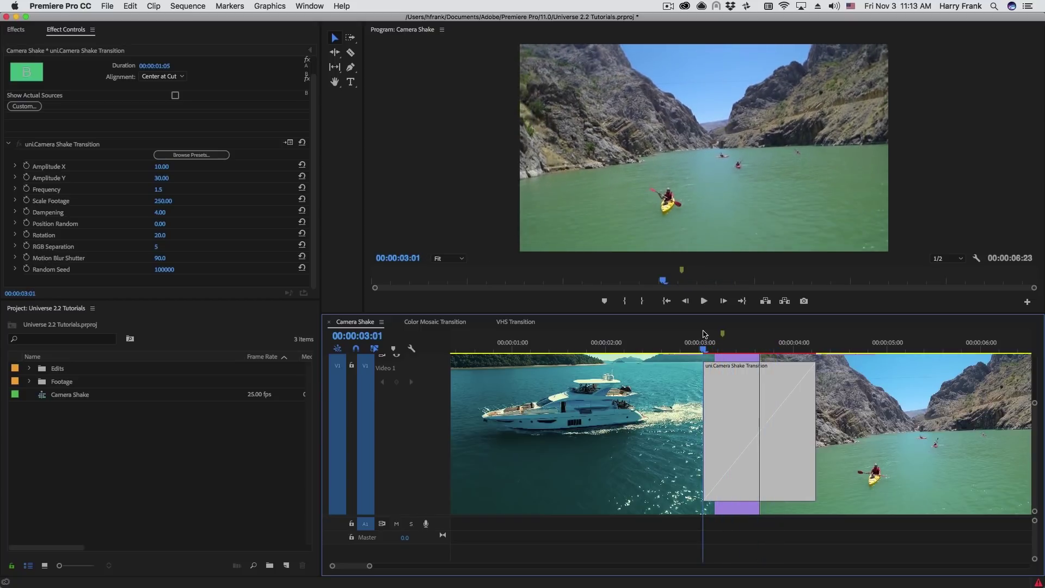
left_click_drag(704, 335, 737, 359)
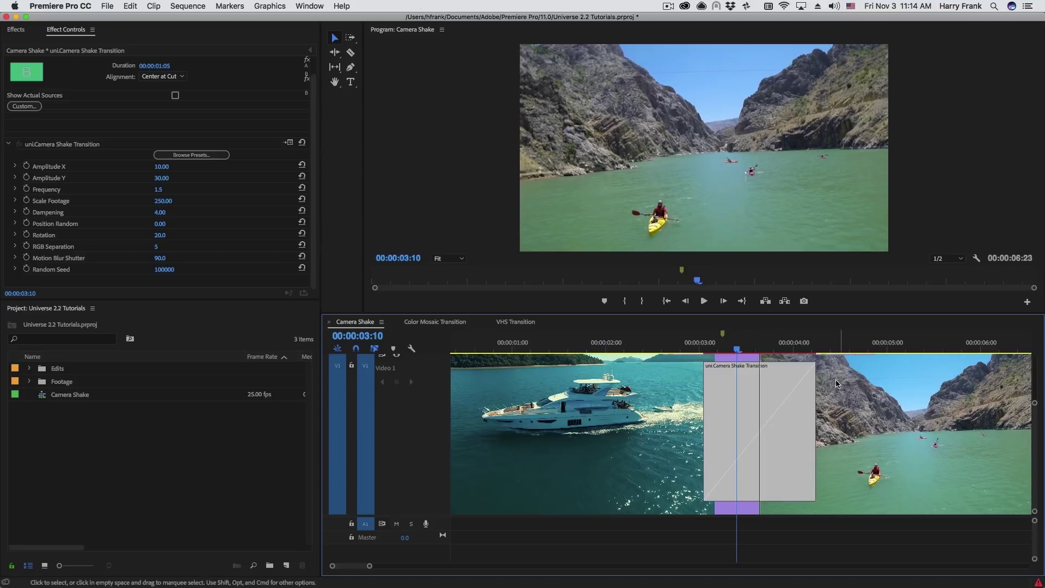
left_click(711, 345)
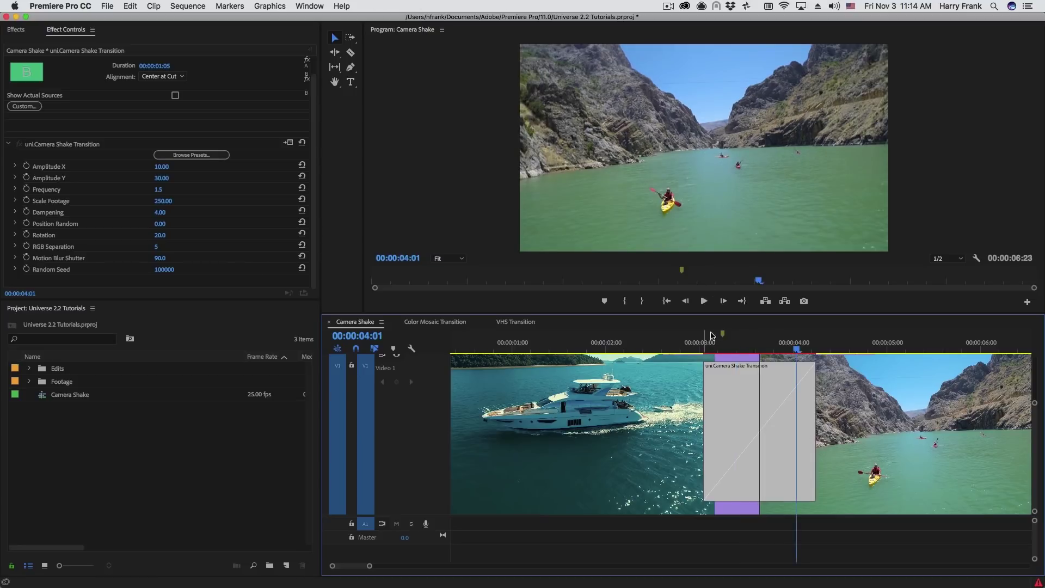
key("space")
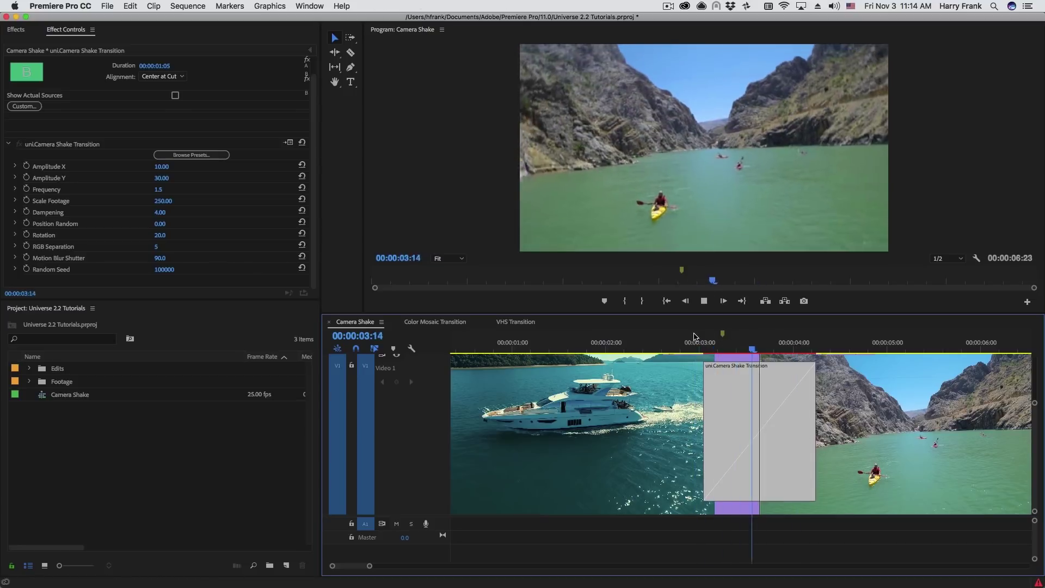
key("space")
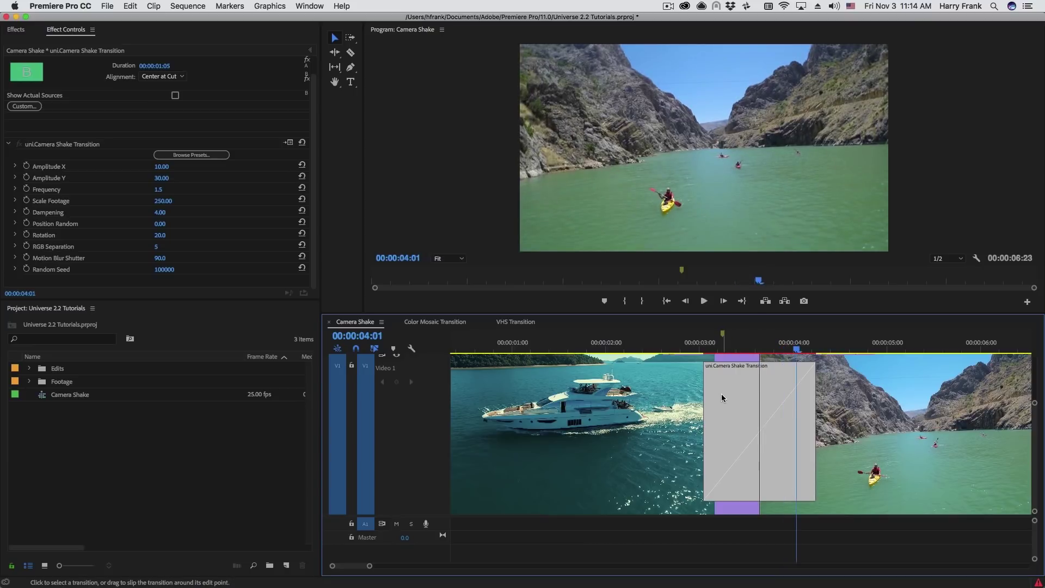
left_click(710, 345)
key("space")
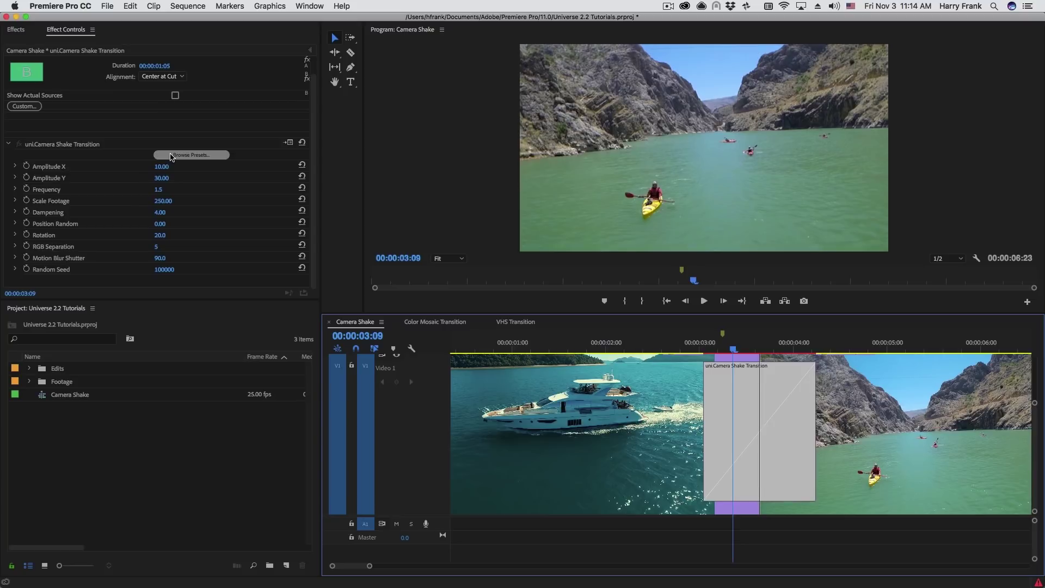
left_click_drag(697, 342, 739, 371)
key("Left")
key("Left")
key("Left")
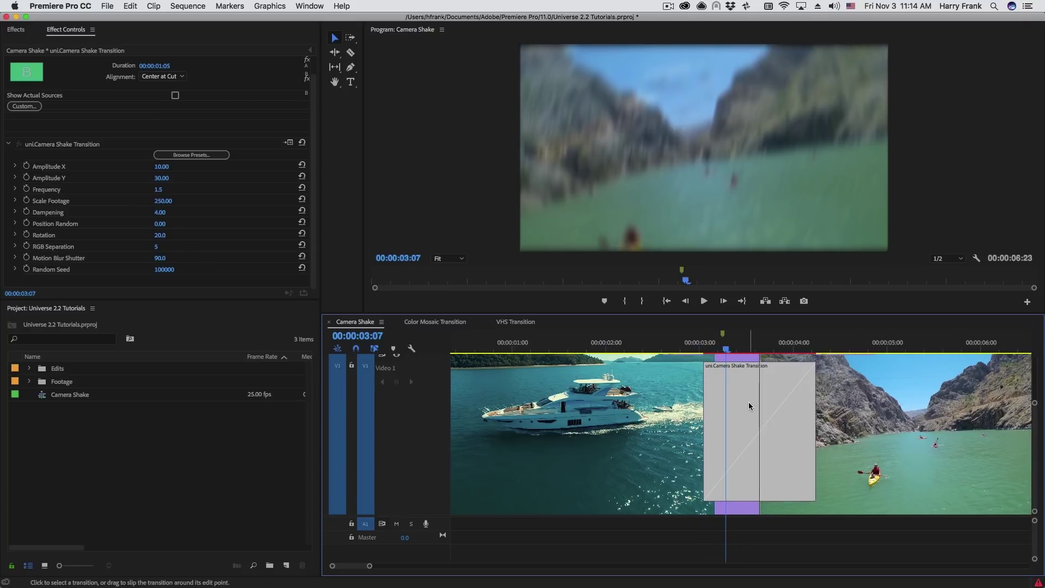
Apply the Camera Bump preset to the transition and step back through its frames in the preview
left_click(206, 155)
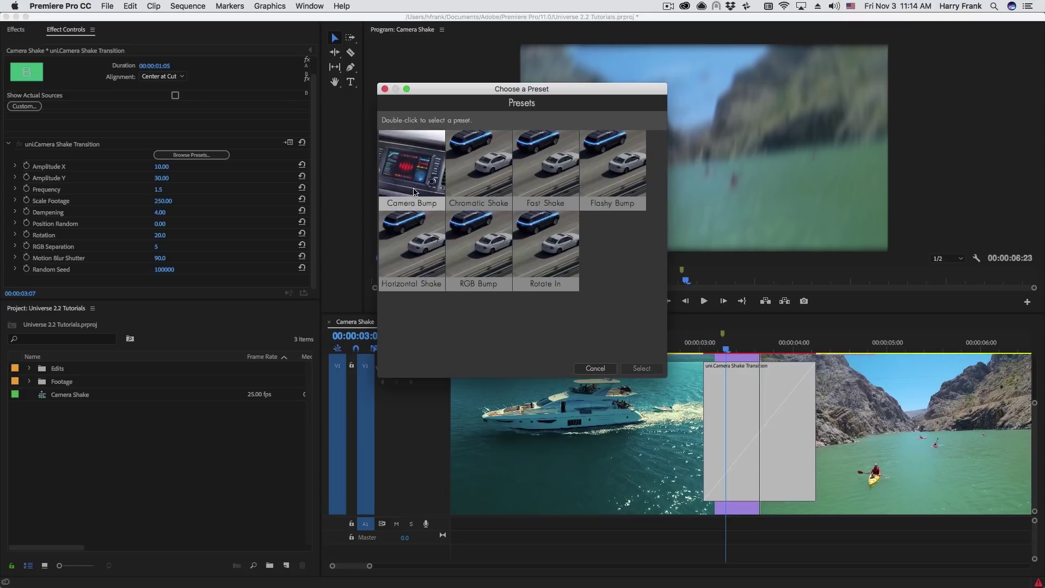
double_click(413, 163)
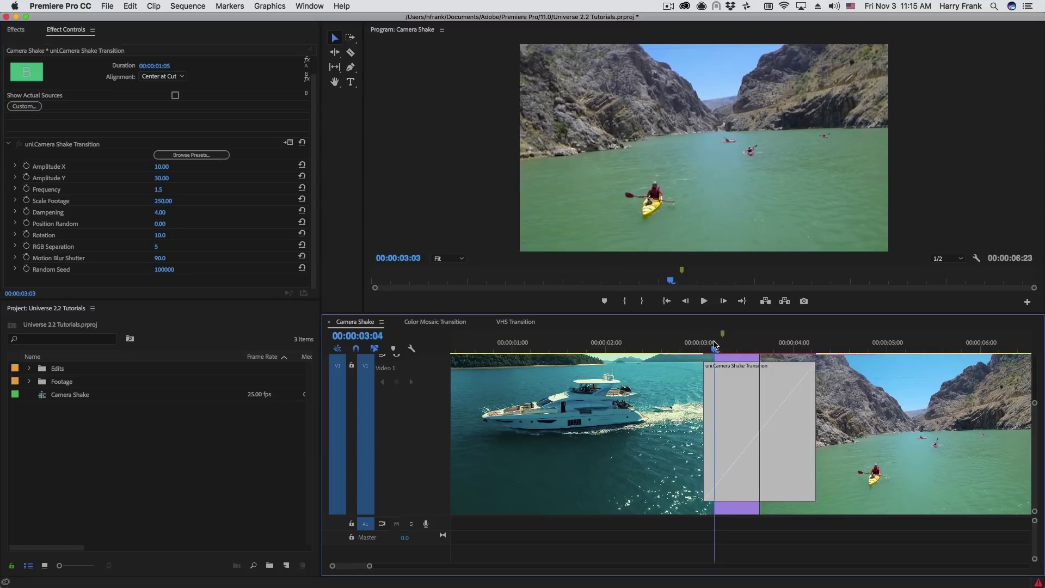
key("Left")
key("Left")
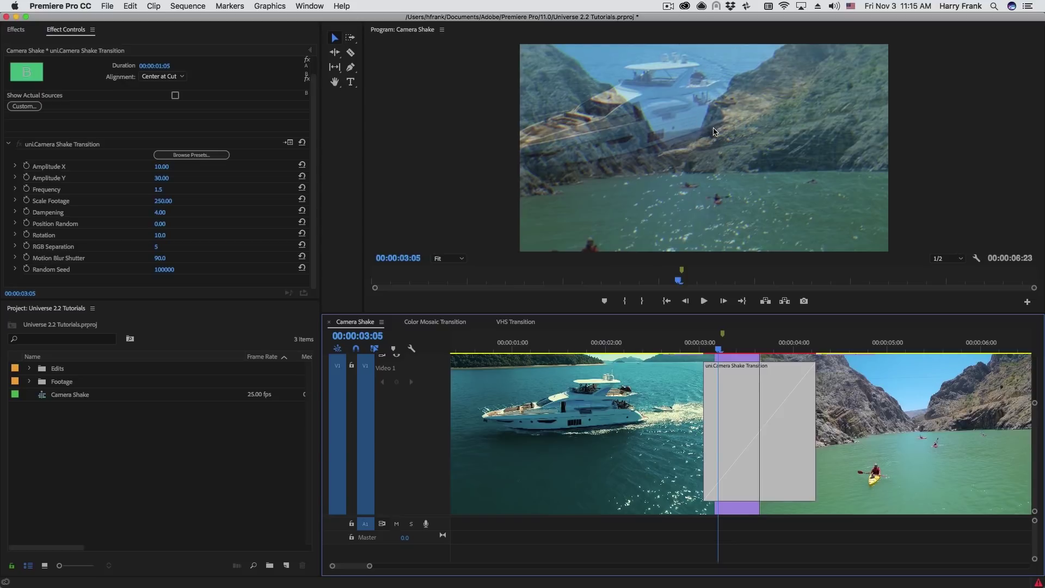
key("Left")
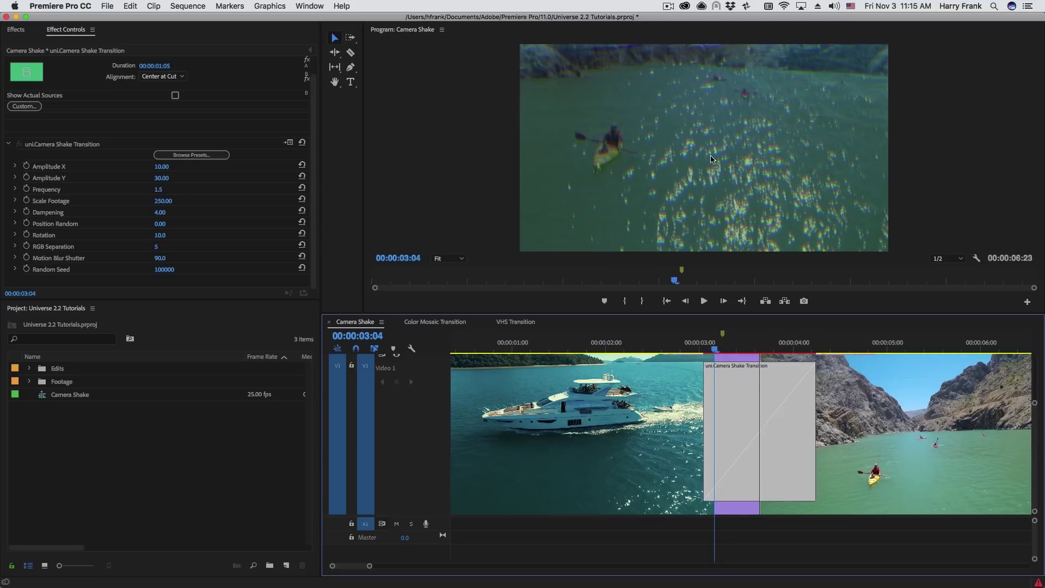
Set the transition's Amplitude Y to 50 and play it back to check the vertical shake
left_click(718, 352)
left_click(162, 178)
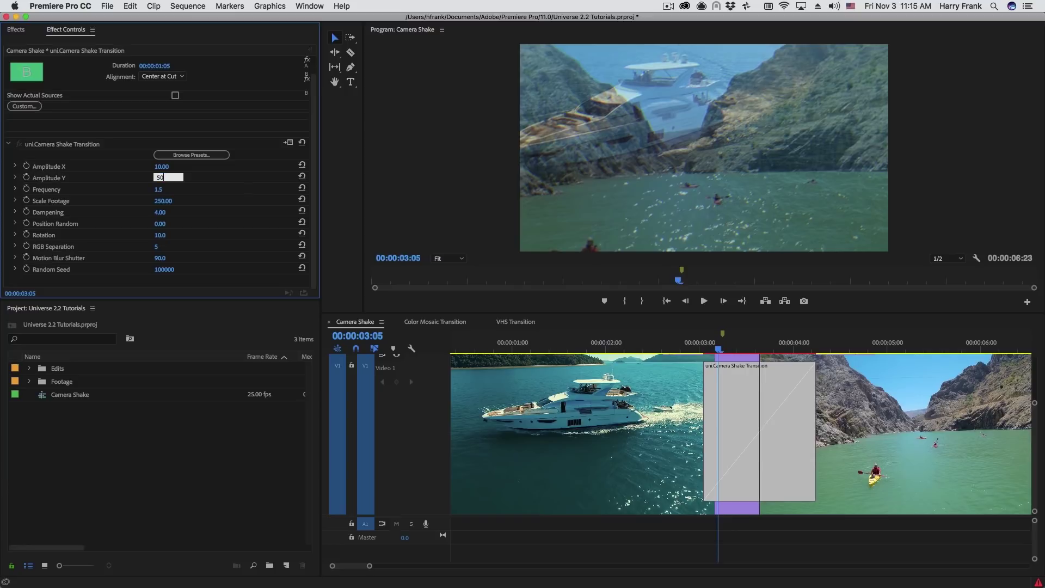
key("Return")
left_click(688, 351)
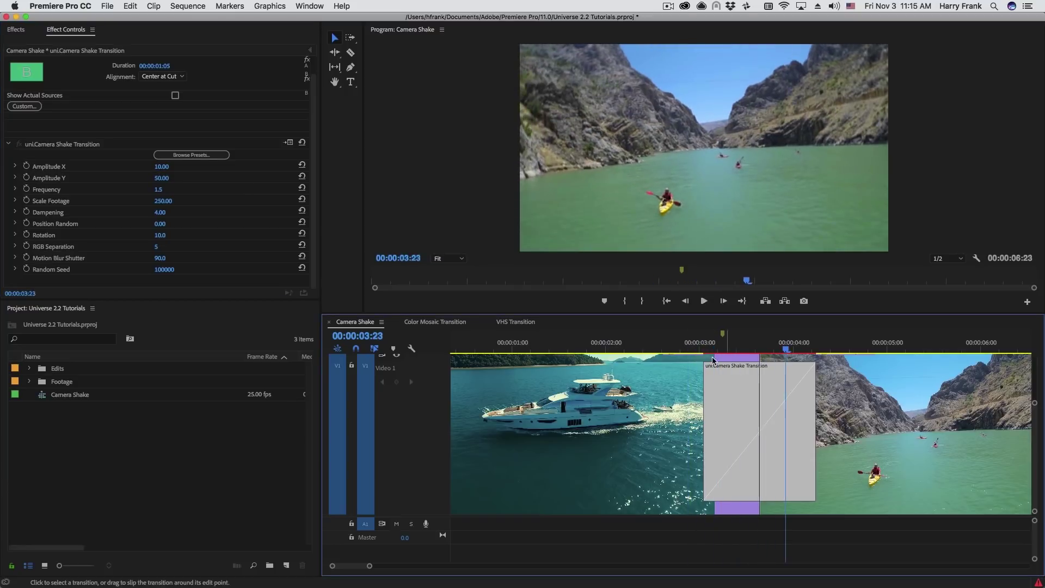
key("space")
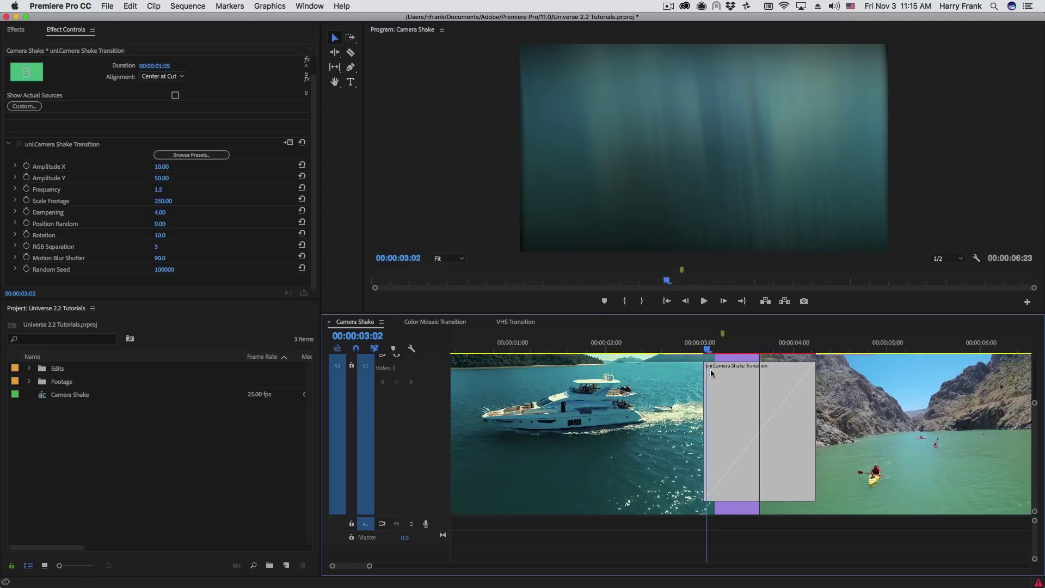
key("space")
Set the transition's Amplitude X to 50 and Amplitude Y to 10, and preview the sideways shake
left_click(161, 167)
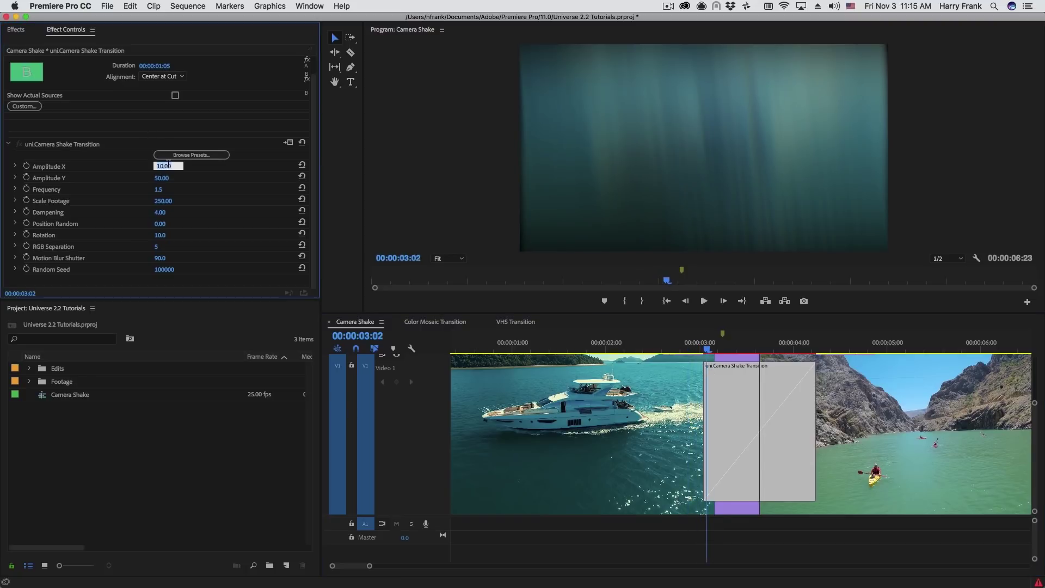
type("50")
key("Tab")
type("1")
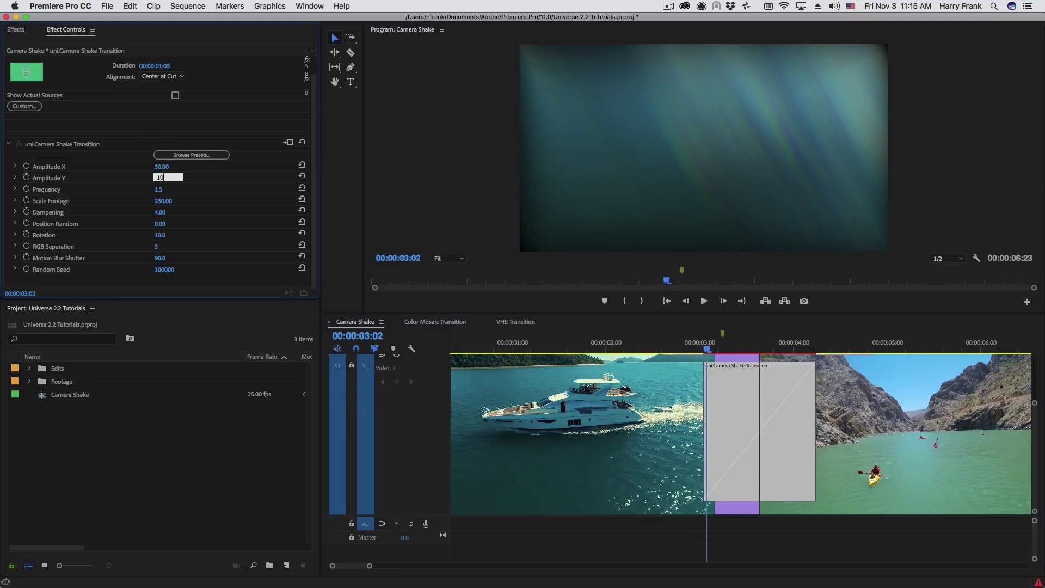
type("0")
key("Return")
left_click_drag(707, 355, 690, 349)
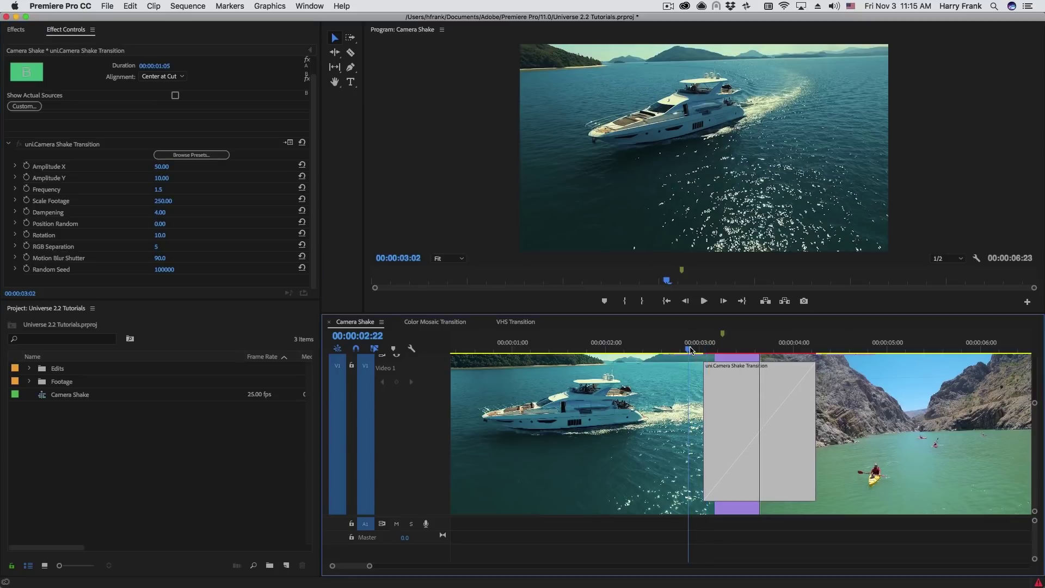
key("space")
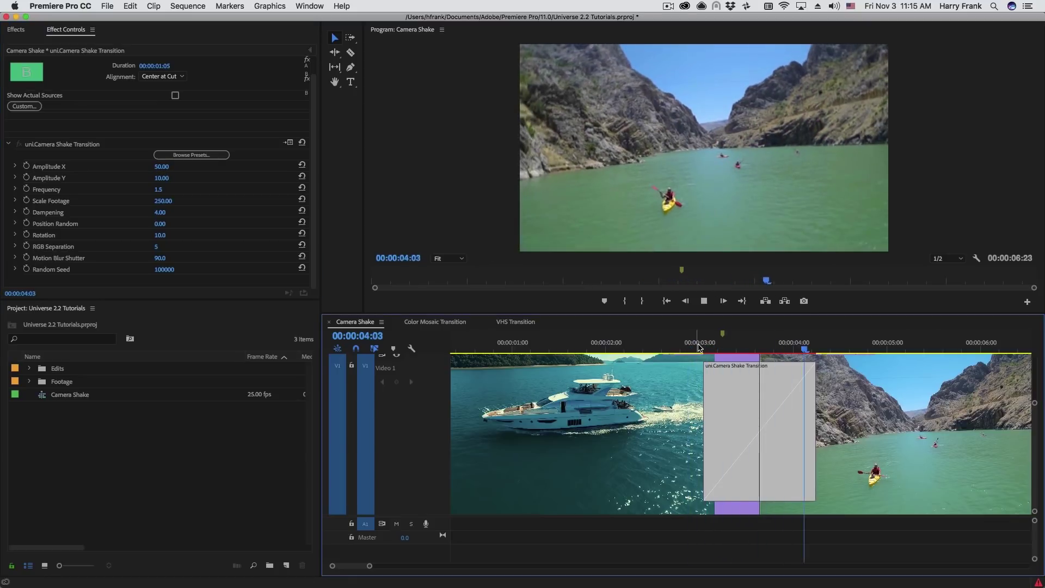
left_click_drag(700, 347, 743, 386)
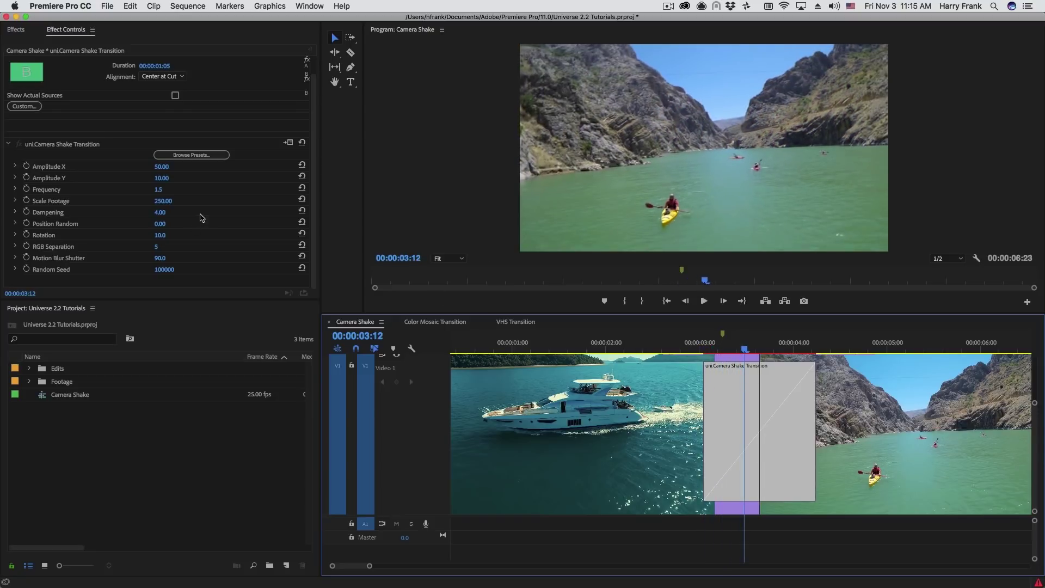
Set the transition's Frequency to 0.8 and play it back from before the cut
left_click(166, 189)
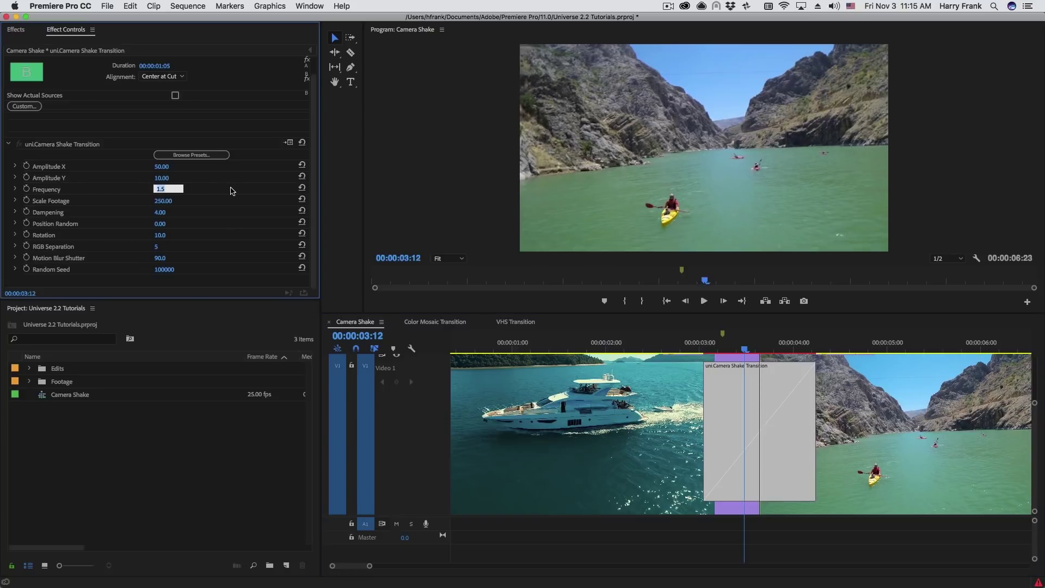
type(".8")
key("Return")
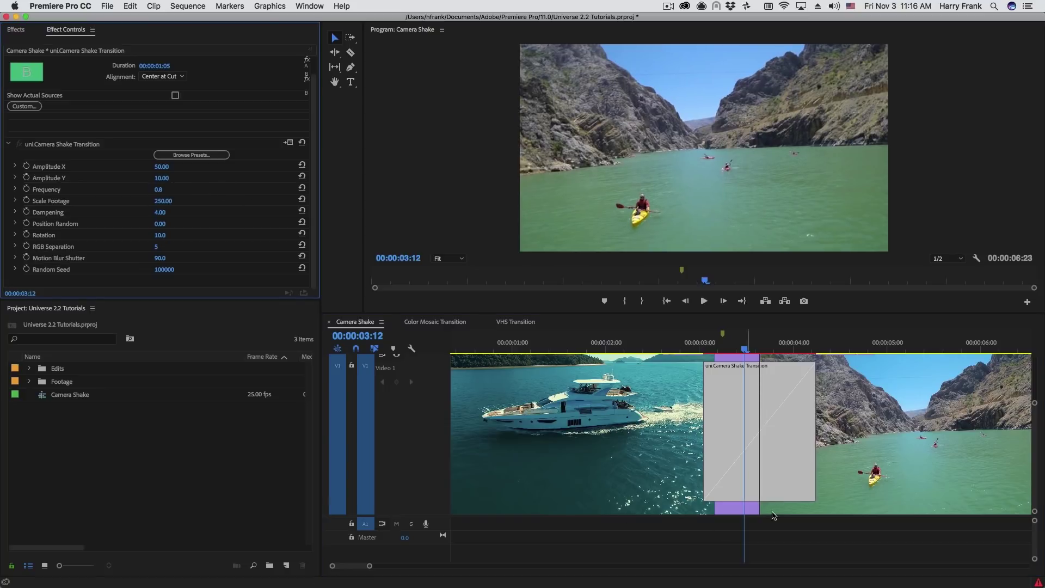
left_click(655, 340)
key("space")
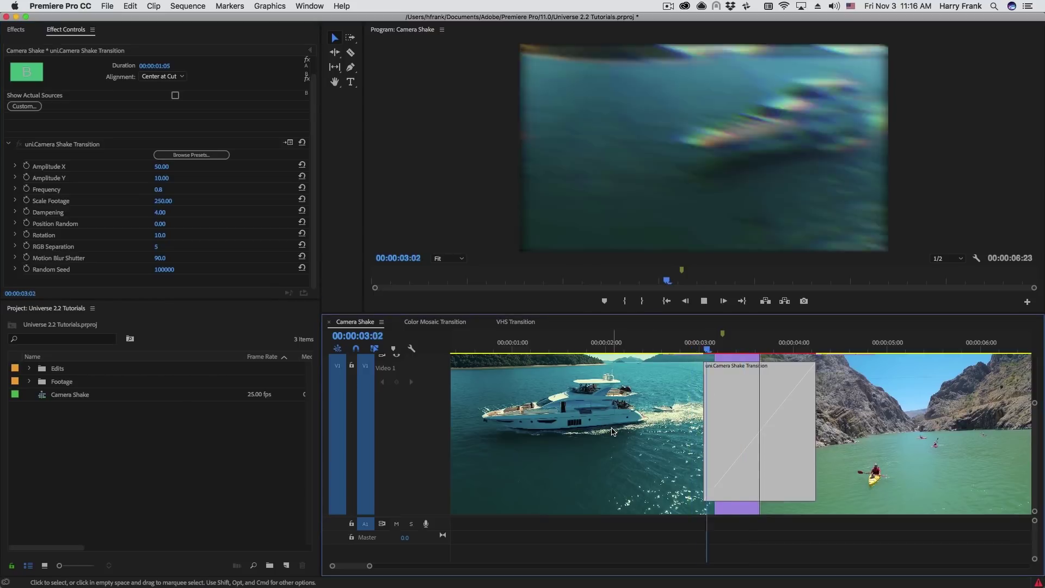
left_click(655, 342)
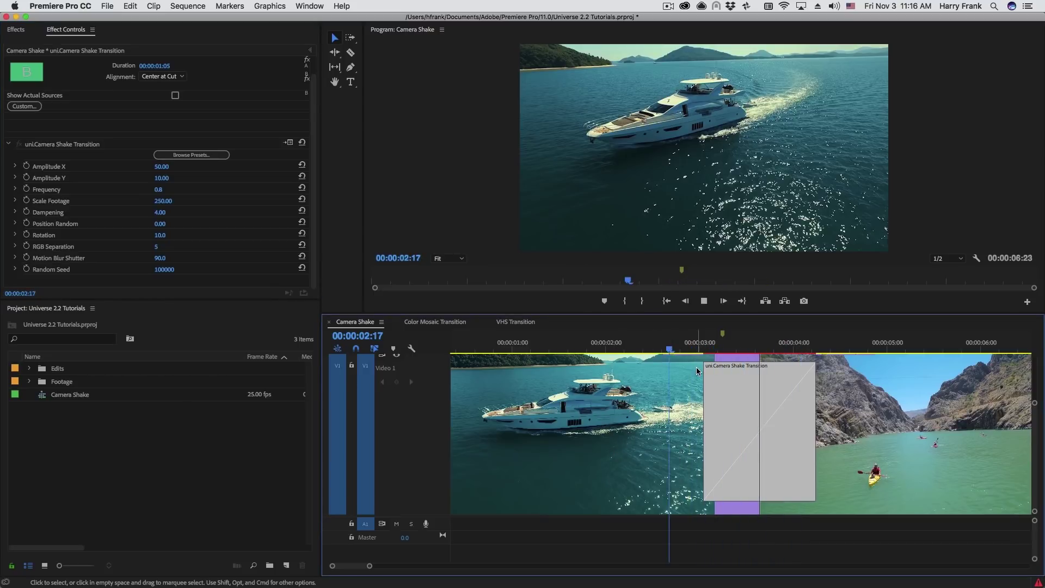
key("space")
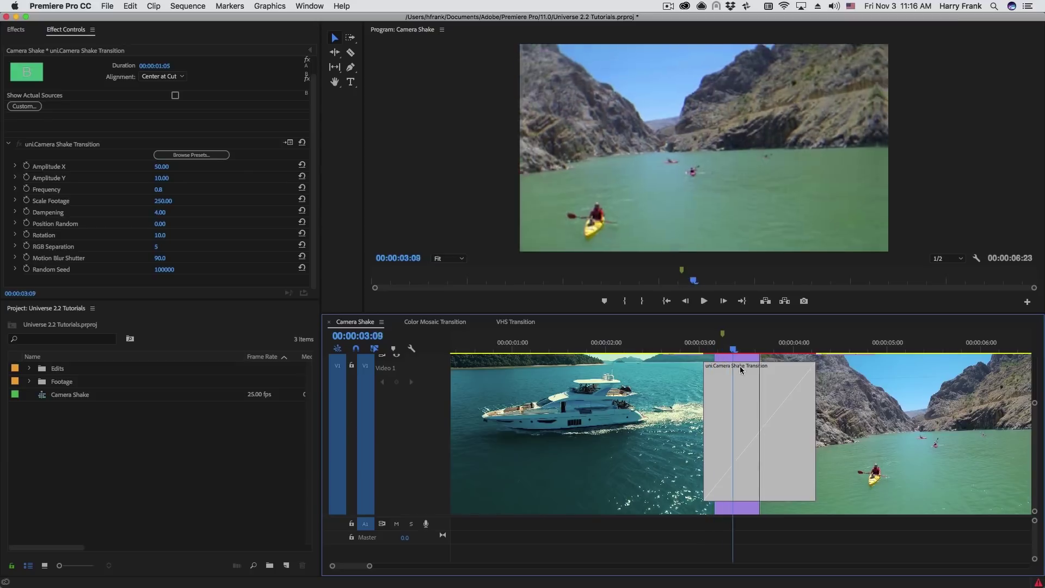
key("Right")
key("Right")
key("Right")
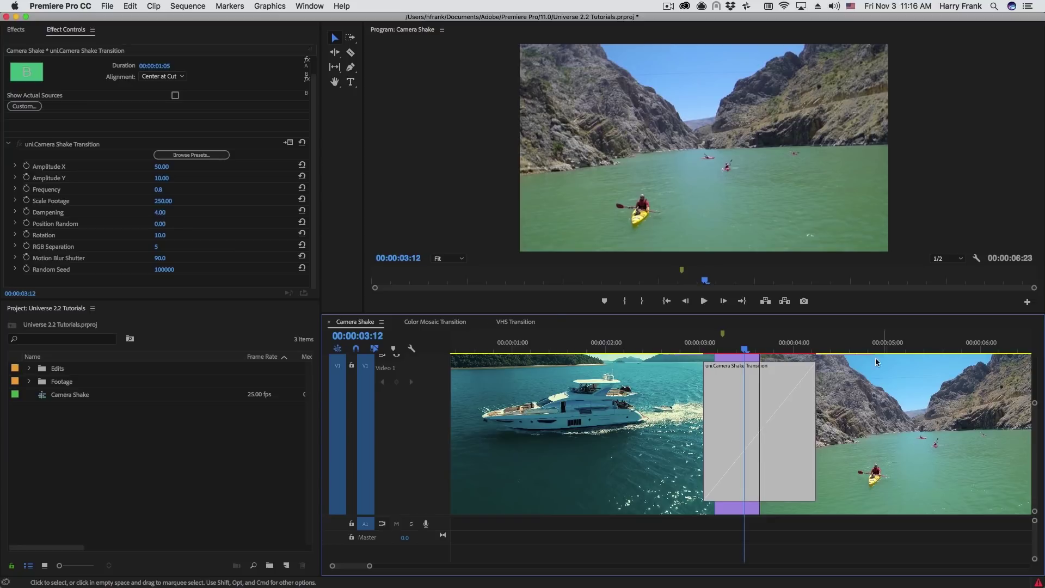
Set the transition's Dampening to 8, play it back from before the cut, and scrub through its frames
left_click(161, 213)
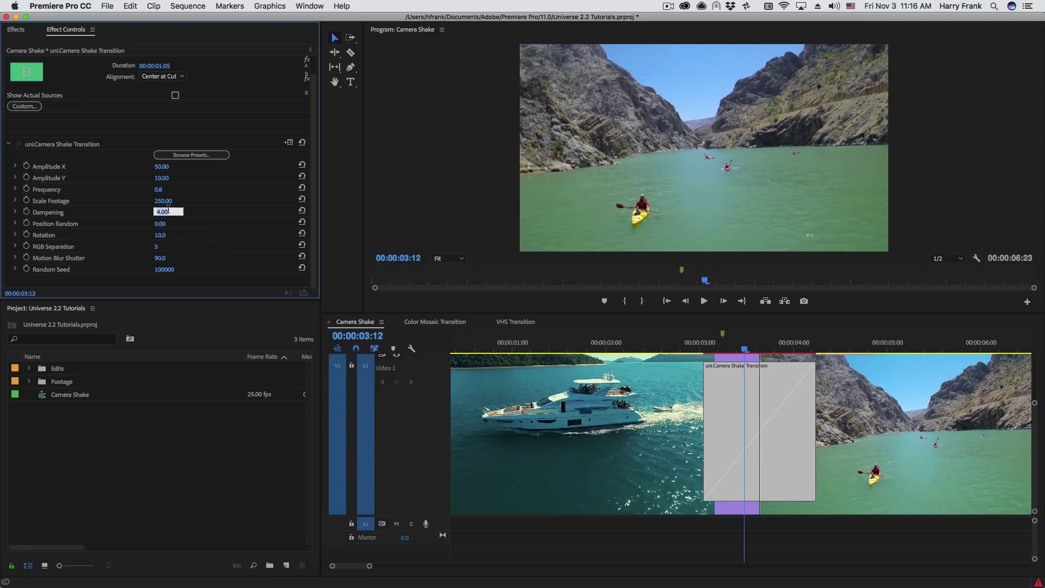
type("8")
key("Return")
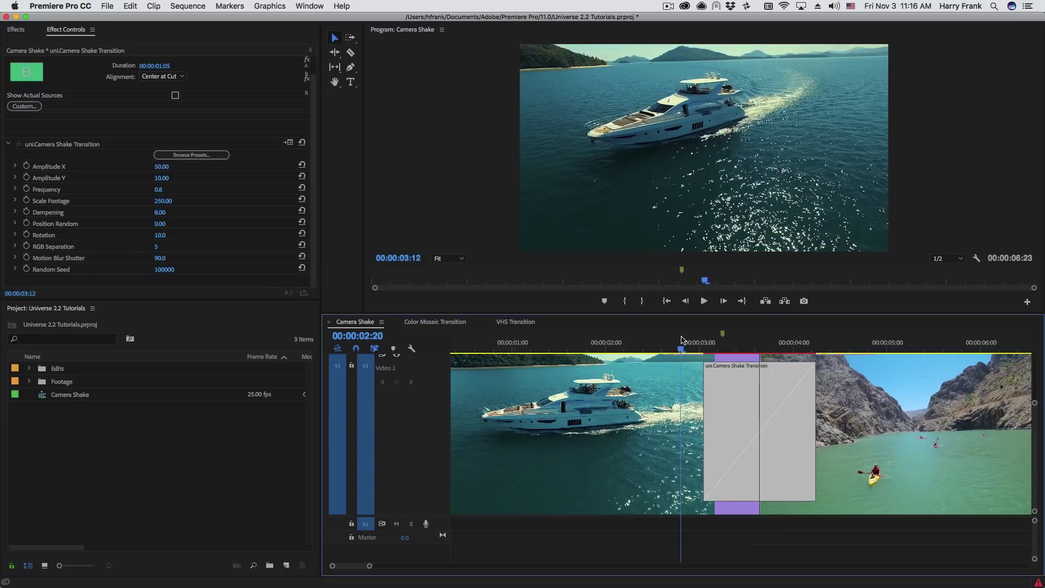
left_click(682, 351)
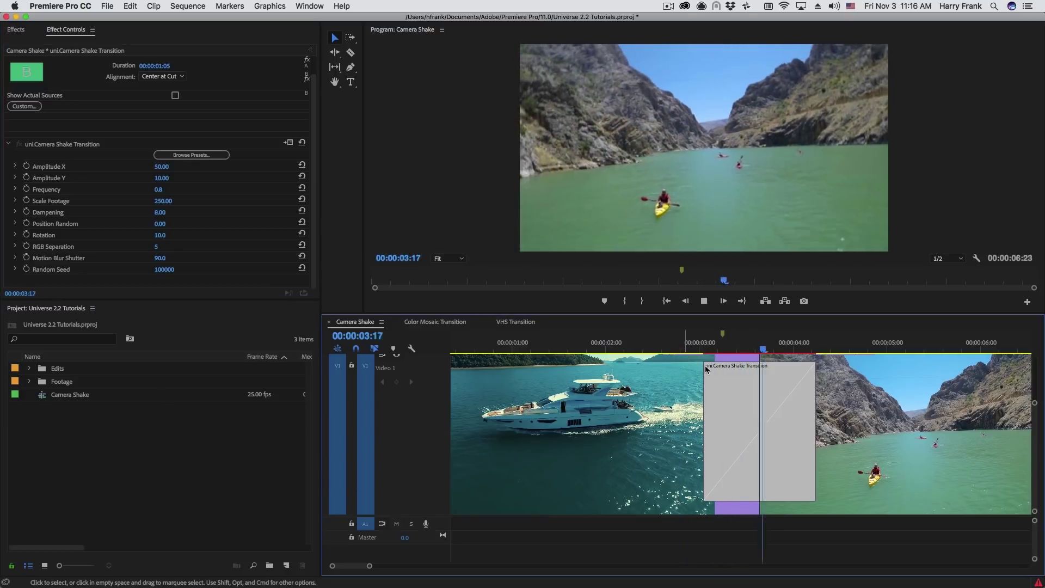
left_click(705, 354)
left_click_drag(705, 354, 741, 357)
Set the transition's Dampening to 1 and play it back from just before the transition
left_click(164, 211)
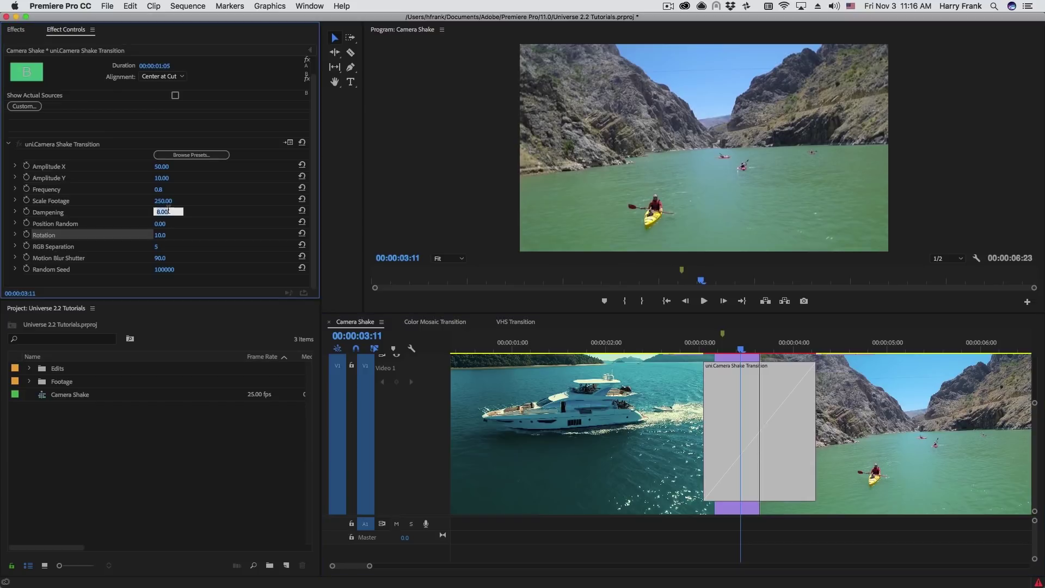
key("Return")
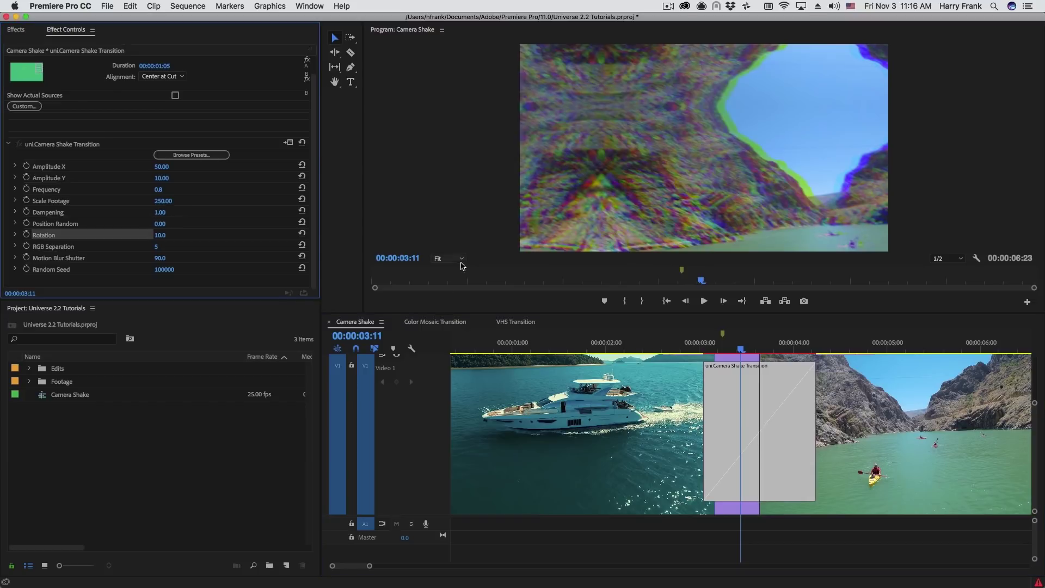
left_click(693, 349)
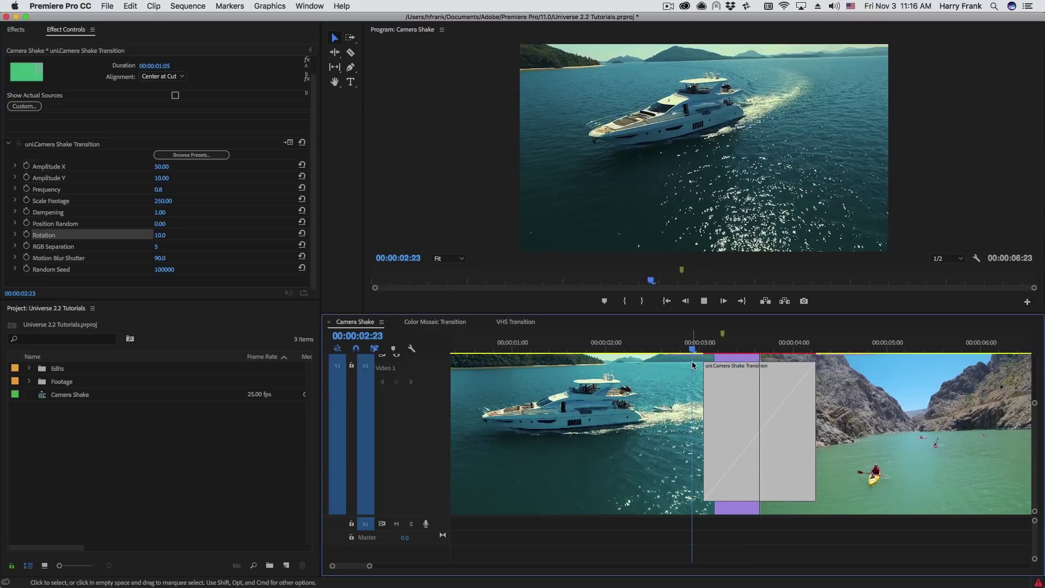
key("space")
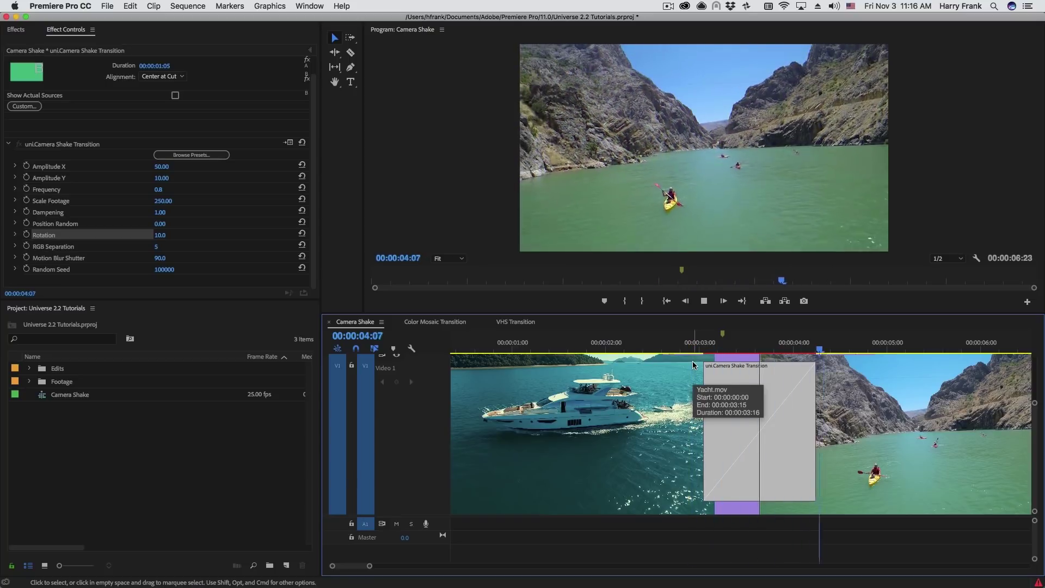
key("space")
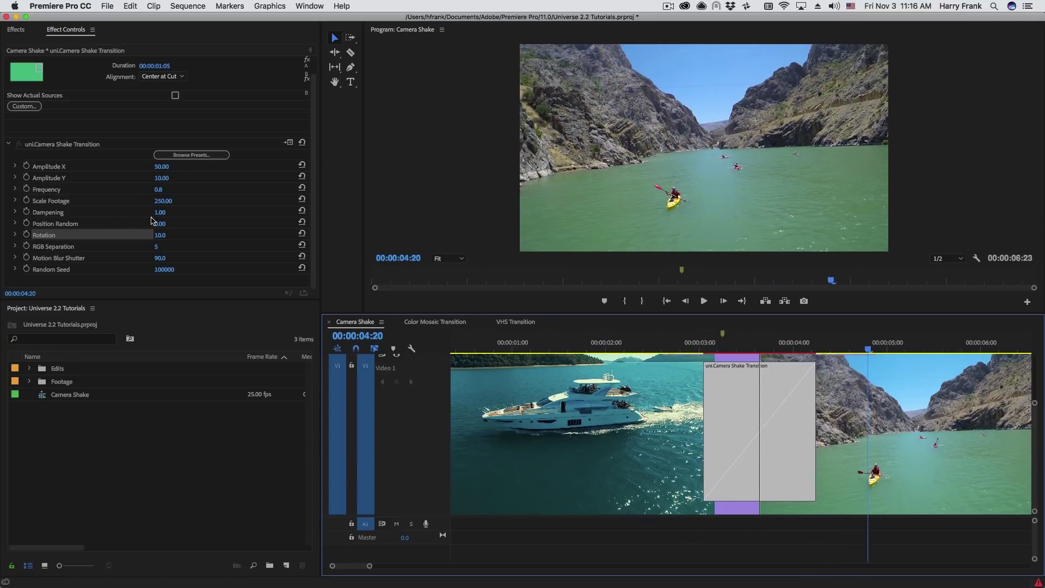
Set the transition's Dampening to 2 and replay the cut to check how the shake settles
left_click(216, 236)
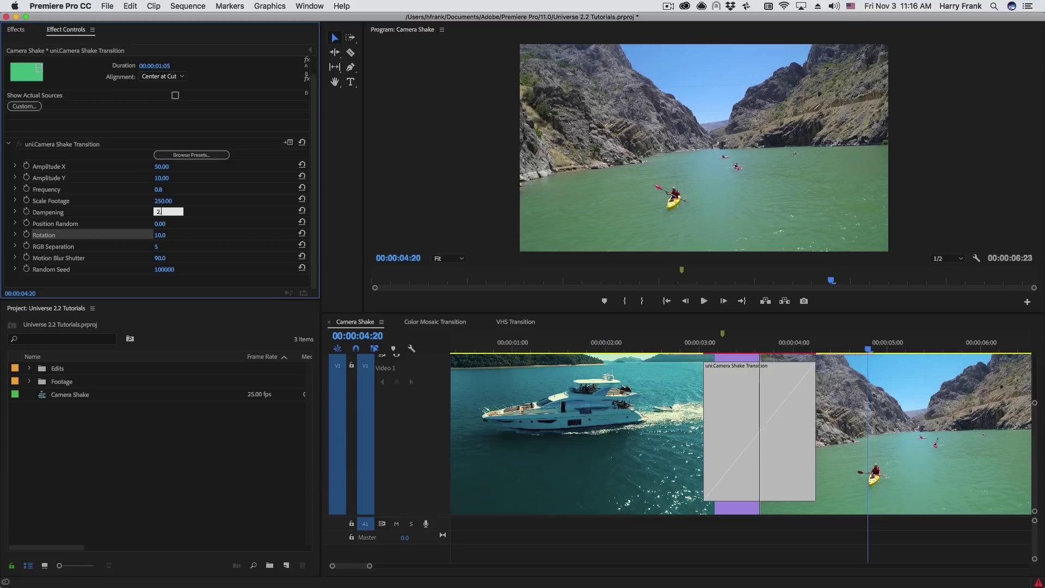
key("Return")
left_click_drag(688, 348, 684, 349)
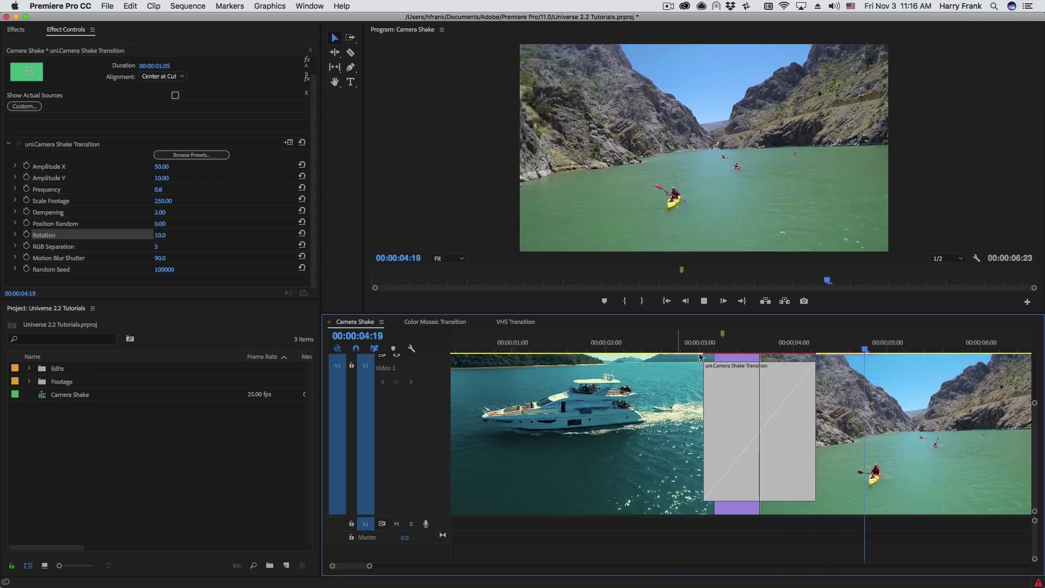
left_click(655, 344)
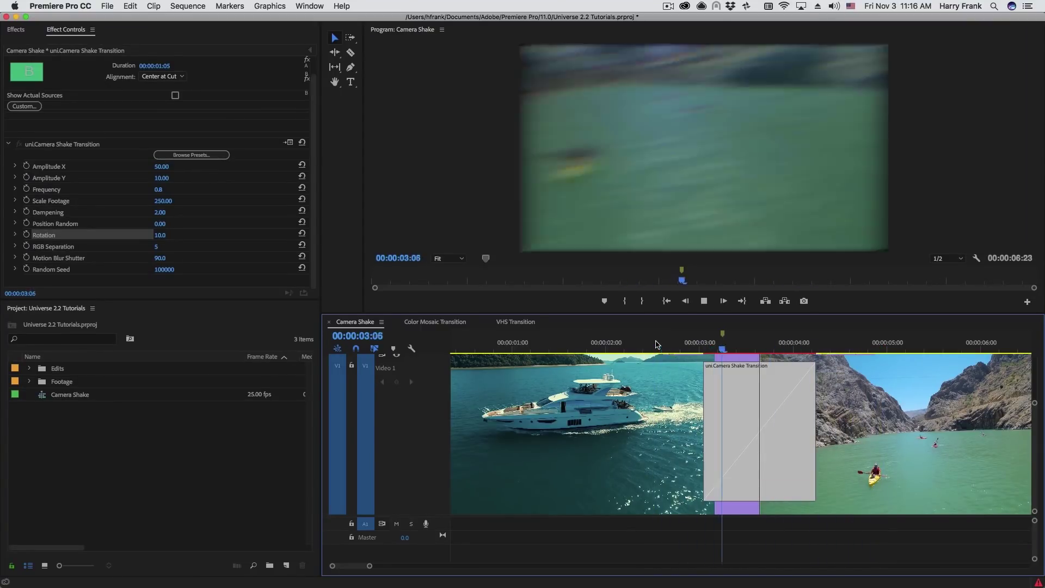
key("space")
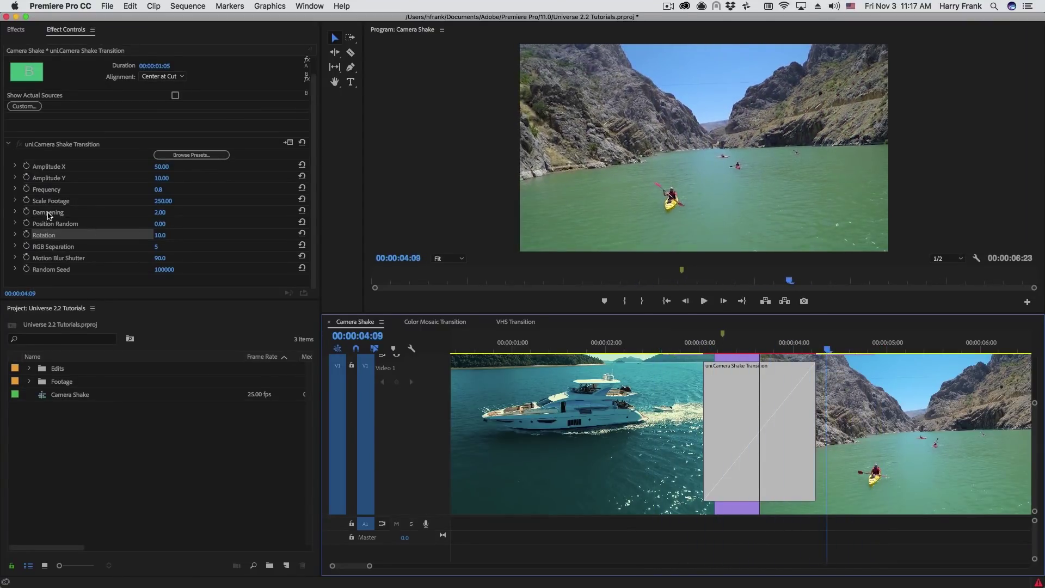
Set the transition's Scale Footage to 400 and return the playhead to before the cut
left_click_drag(682, 344, 723, 362)
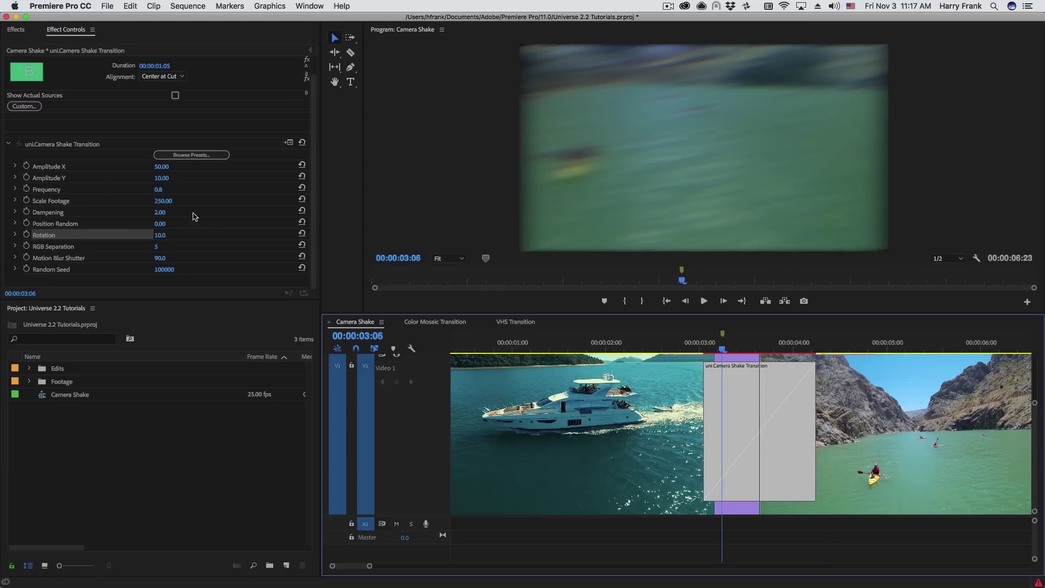
left_click(166, 201)
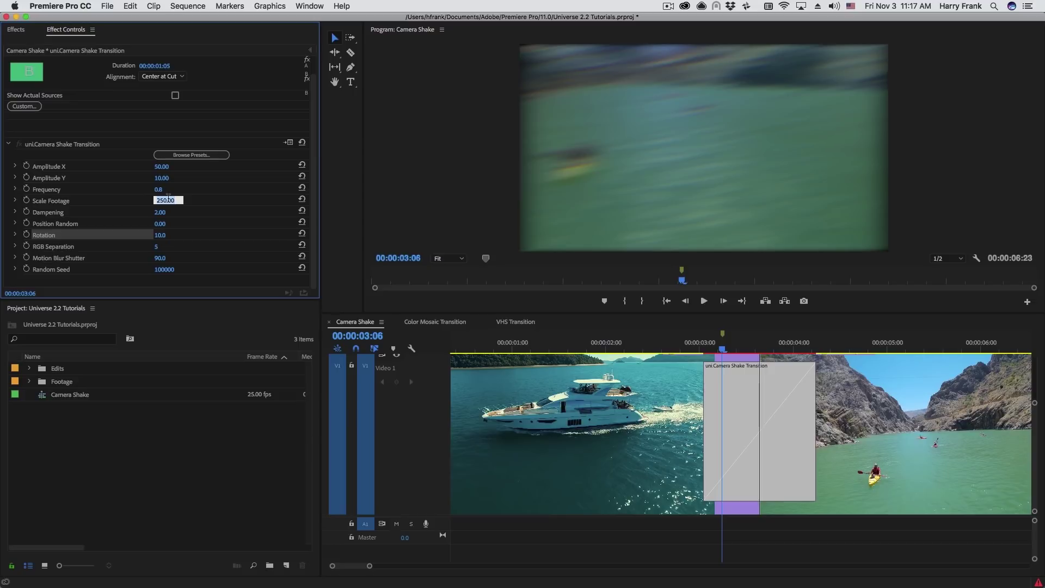
type("400")
key("Return")
left_click(685, 345)
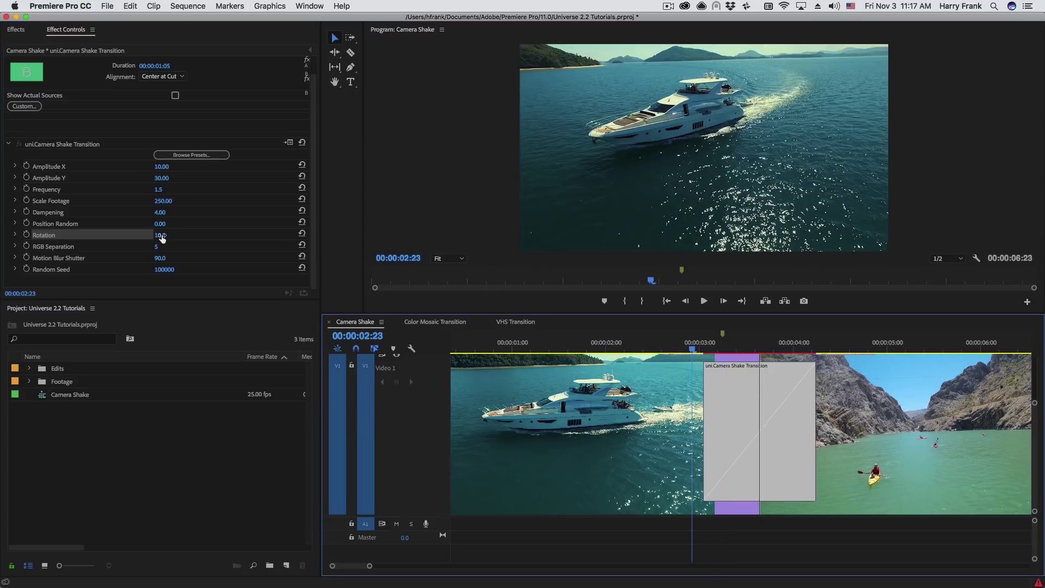
Set the transition's Rotation to 25, scrub through the shake, and undo the rotation change
left_click(163, 235)
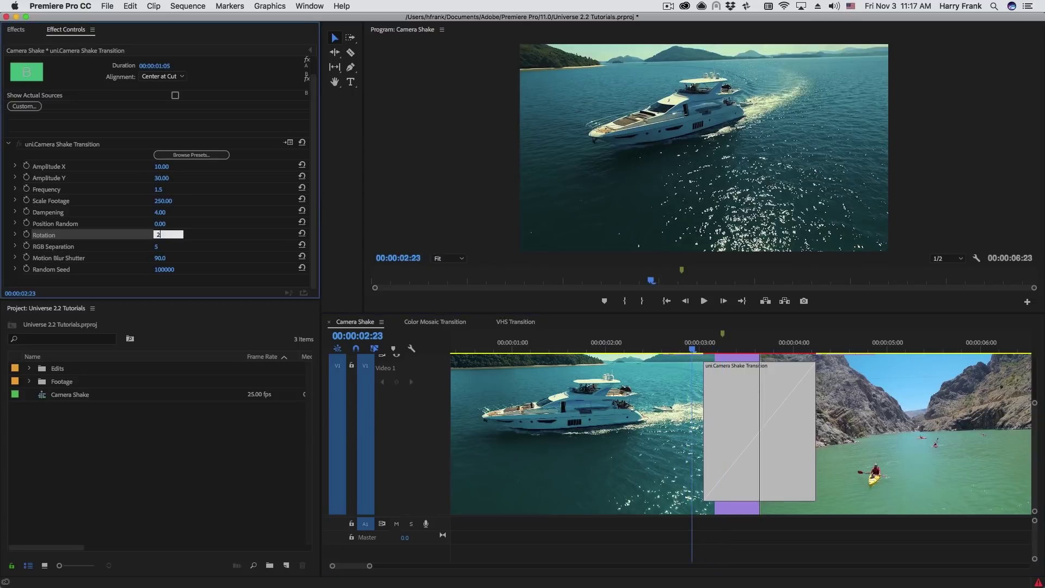
left_click(710, 353)
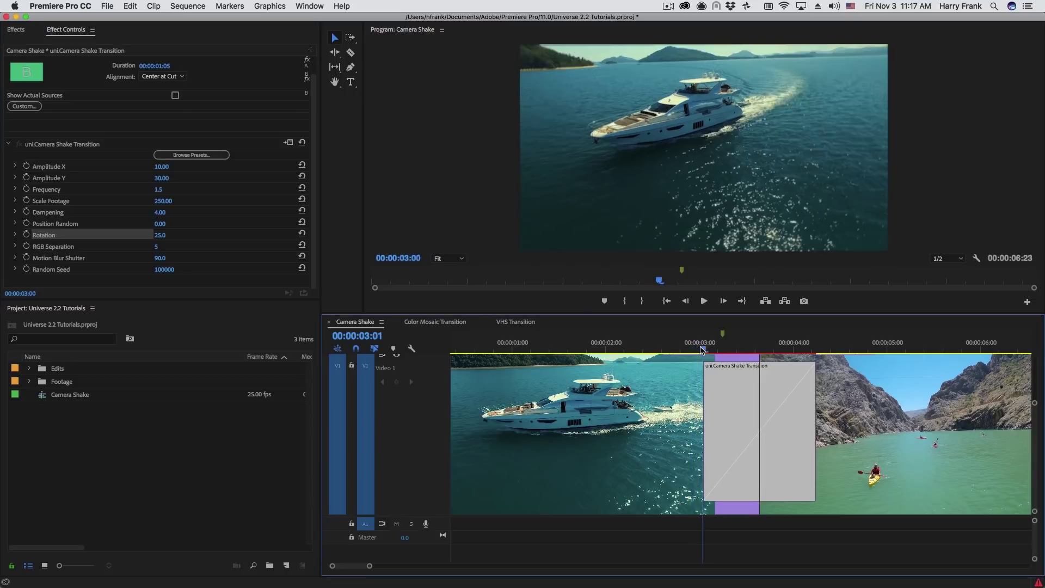
mouse_move(710, 353)
left_mouse_down()
mouse_move(756, 368)
mouse_move(705, 362)
mouse_move(723, 363)
left_mouse_up()
key("cmd+z")
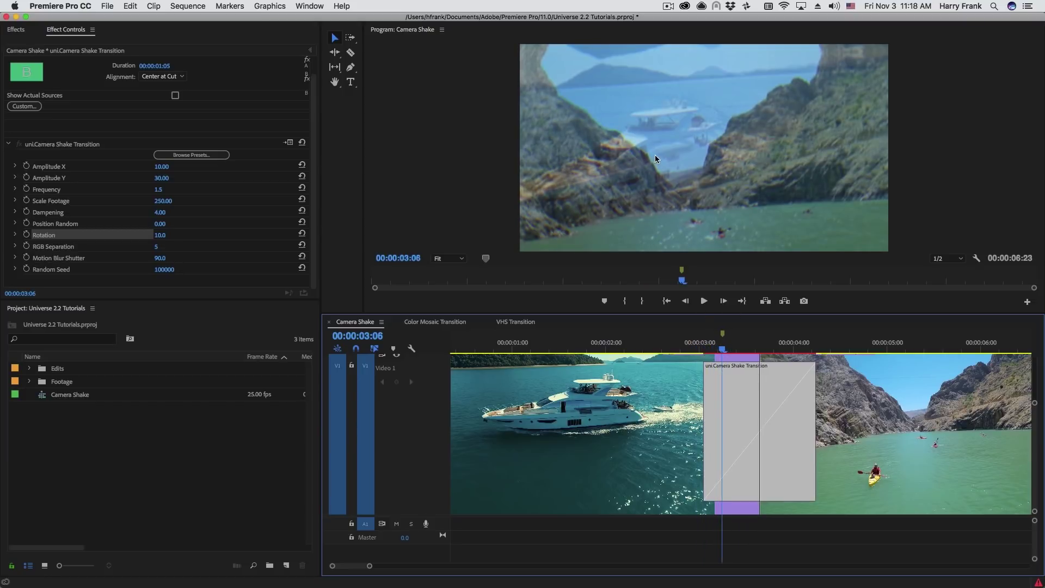
Set the transition's RGB Separation to 20 and scrub through its opening frames
left_click_drag(715, 349, 718, 349)
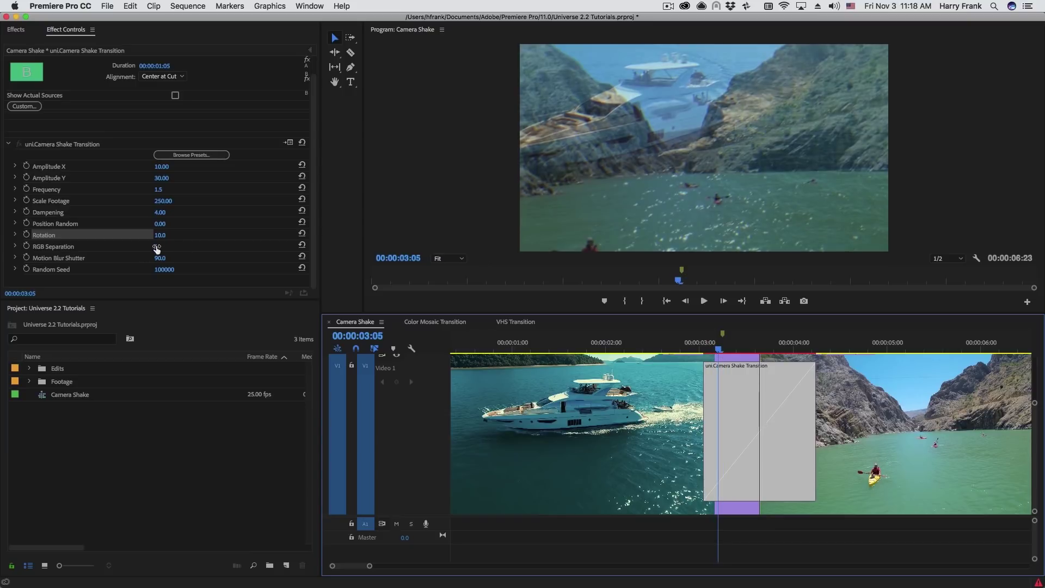
left_click(157, 247)
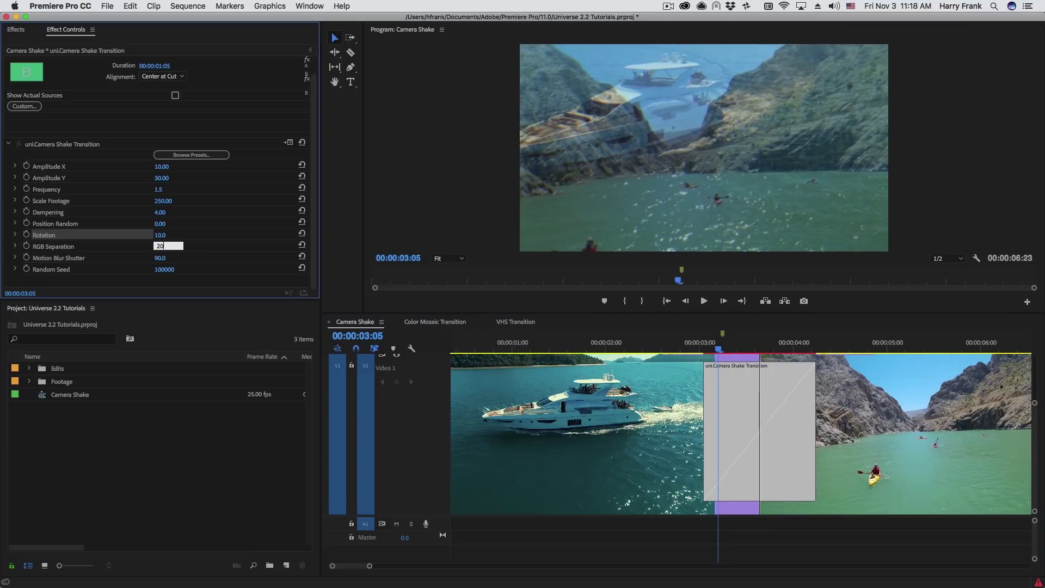
left_click(703, 349)
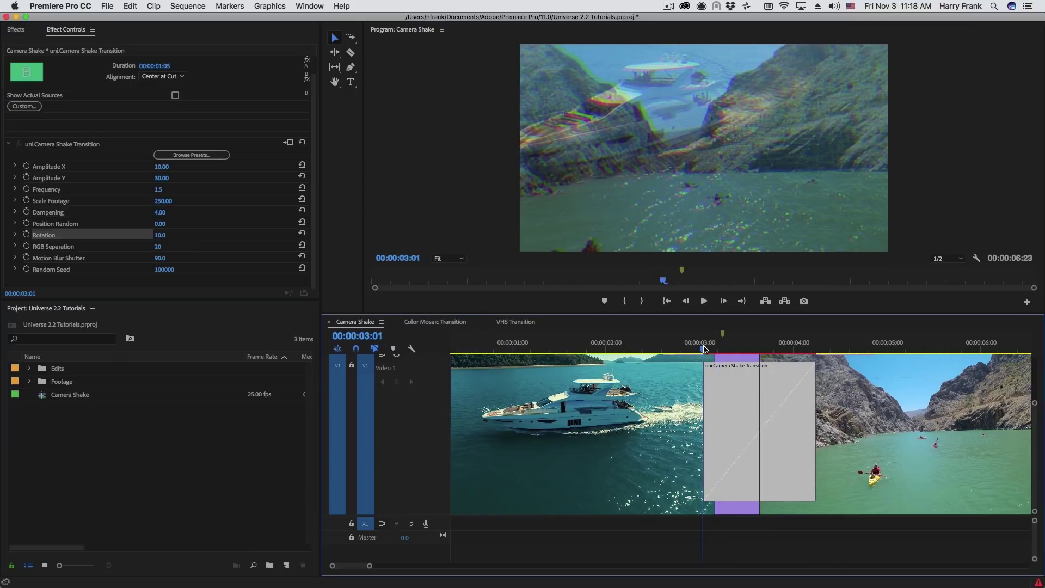
mouse_move(705, 349)
left_mouse_down()
mouse_move(774, 365)
mouse_move(696, 362)
left_mouse_up()
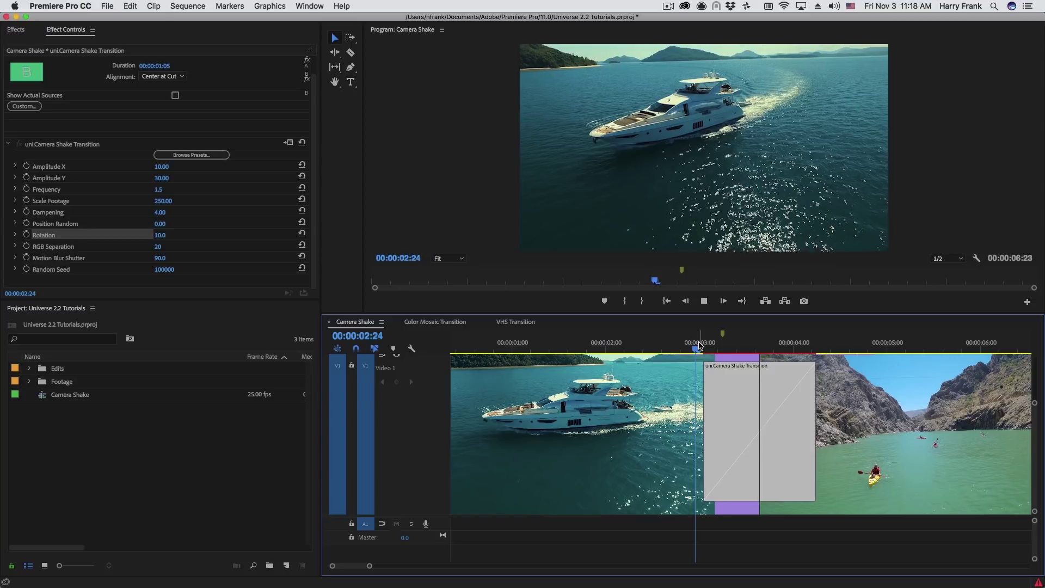
Set the transition's RGB Separation to 50, play it back, and scrub through the color-split frames
left_click(173, 245)
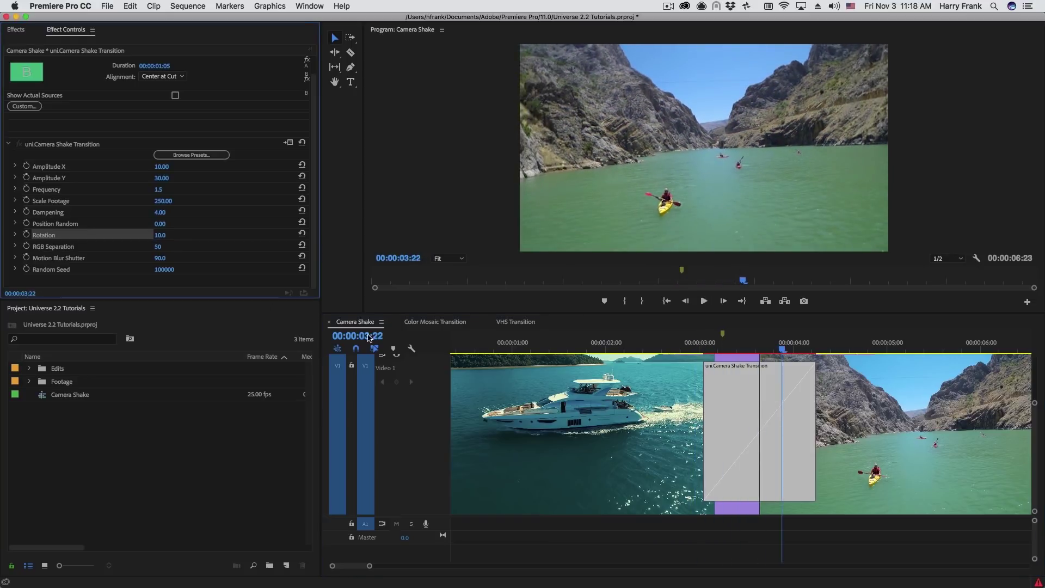
left_click(692, 342)
key("space")
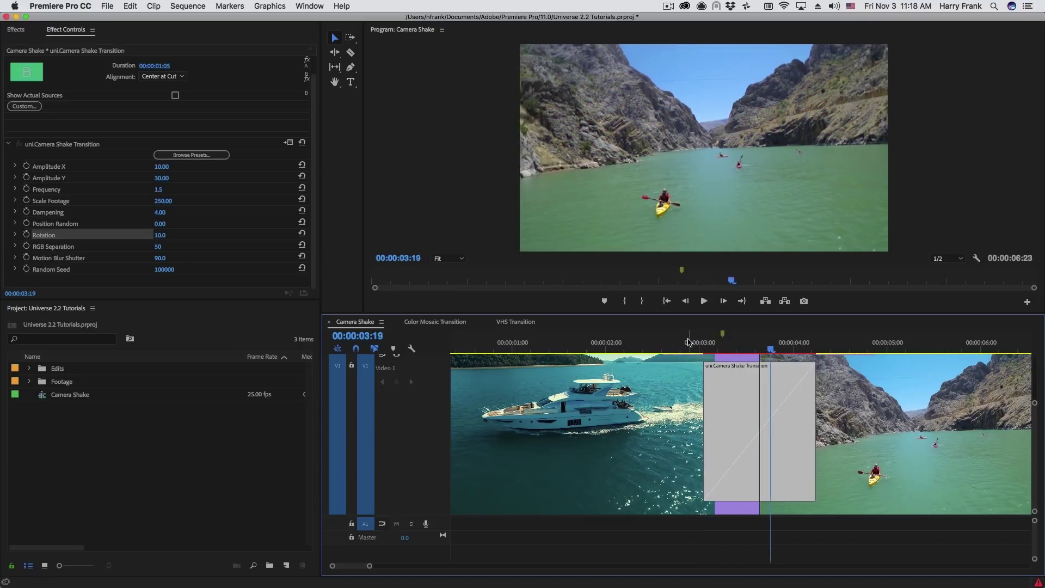
left_click(688, 342)
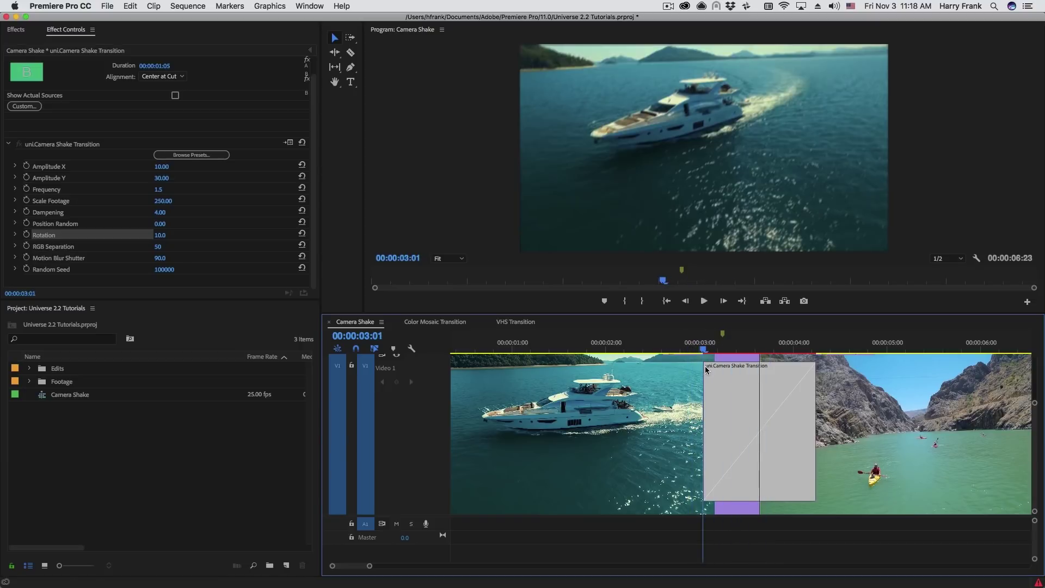
key("space")
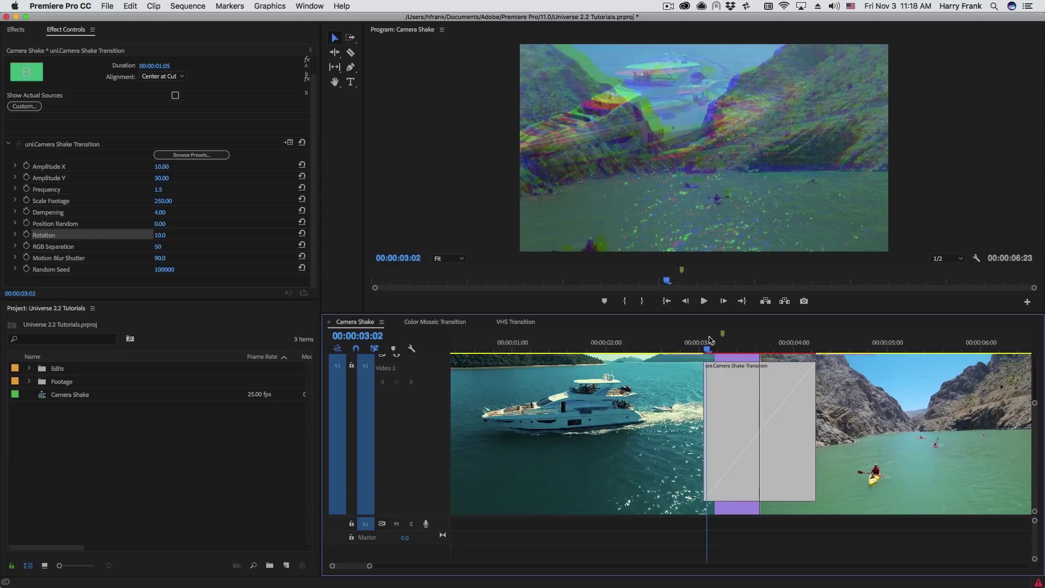
left_click(722, 349)
left_click_drag(722, 348, 729, 352)
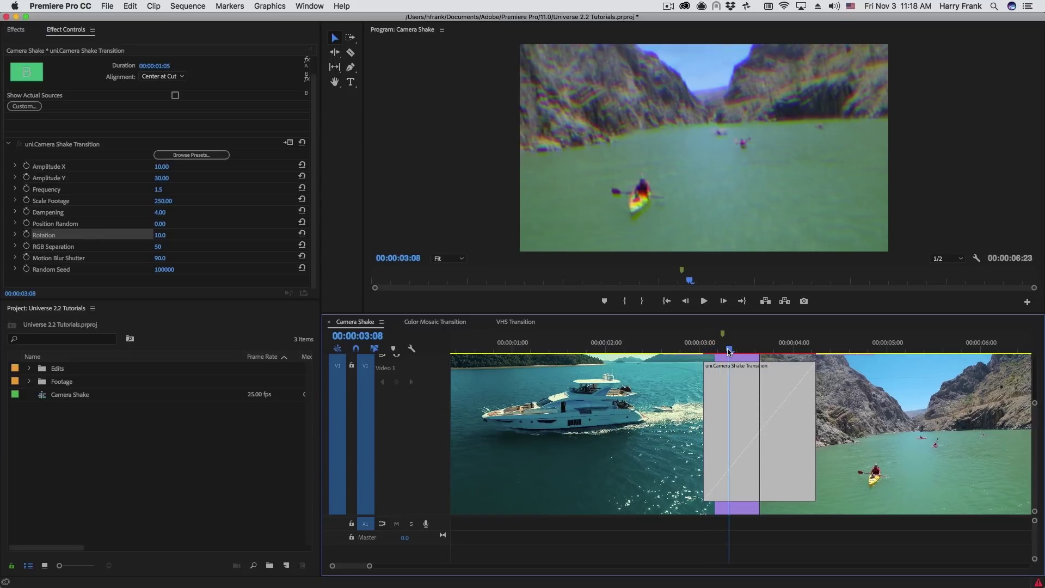
Set the transition's Motion Blur Shutter to 0 and preview the frames without blur
left_click(160, 258)
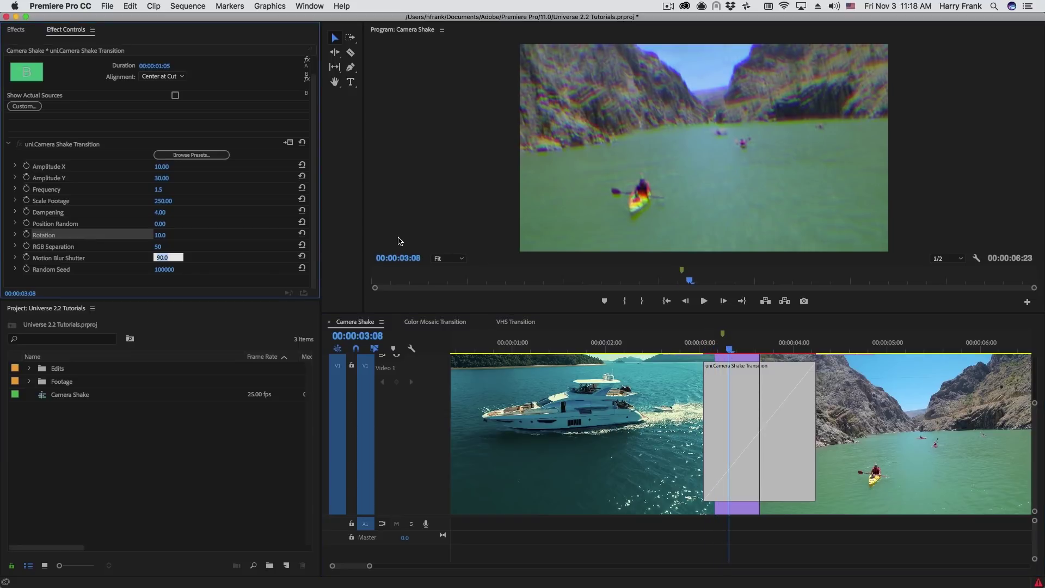
left_click(729, 365)
key("space")
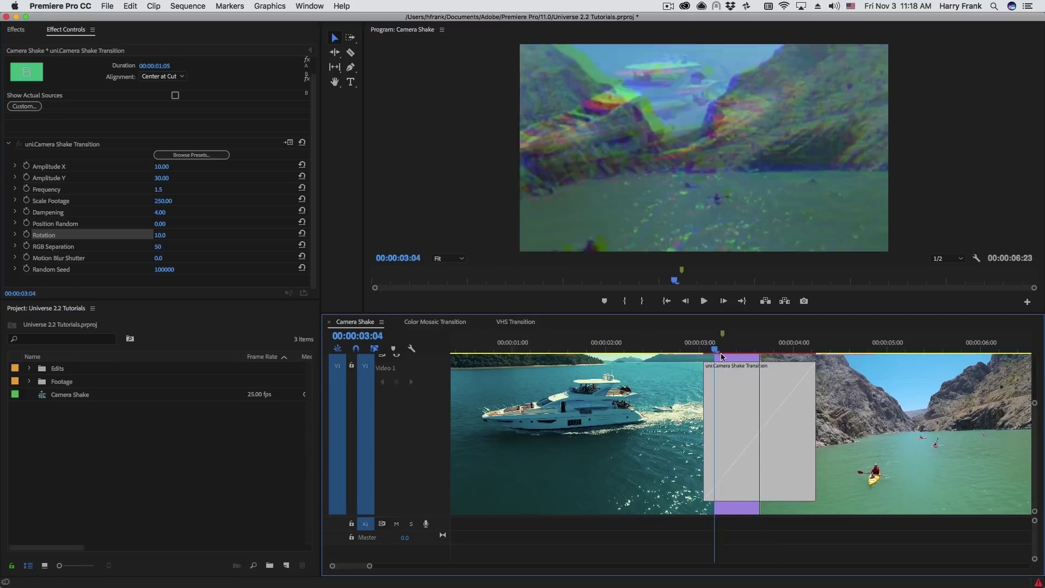
Lengthen the Camera Shake Transition to a duration of 00:00:02:18 and play it back from its start
left_click(703, 355)
left_click_drag(703, 355, 633, 397)
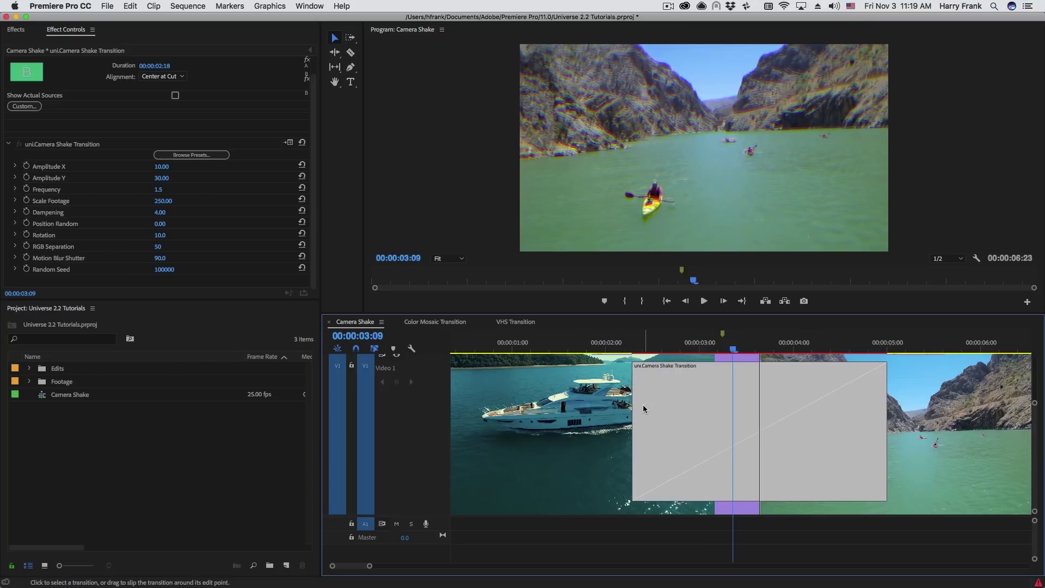
left_click(640, 349)
key("space")
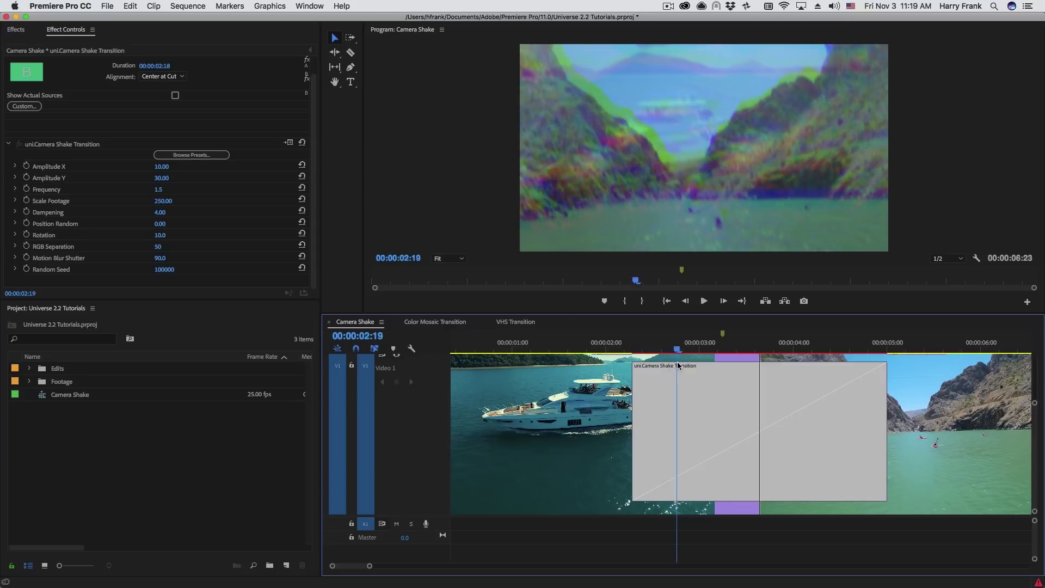
Reset all the transition's parameters to their defaults and scrub through the result
left_click(306, 143)
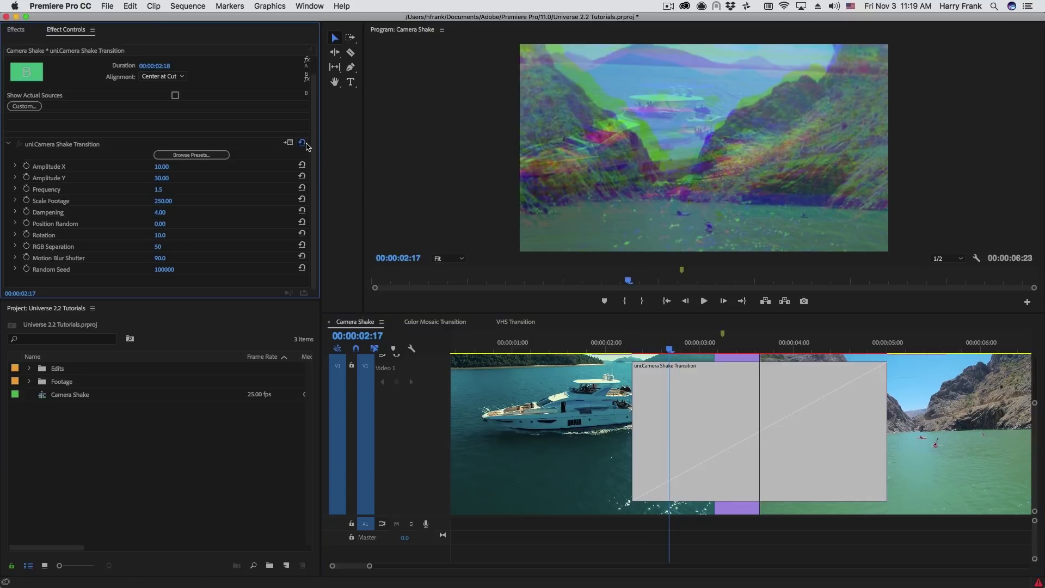
left_click(632, 349)
left_click_drag(632, 415, 707, 377)
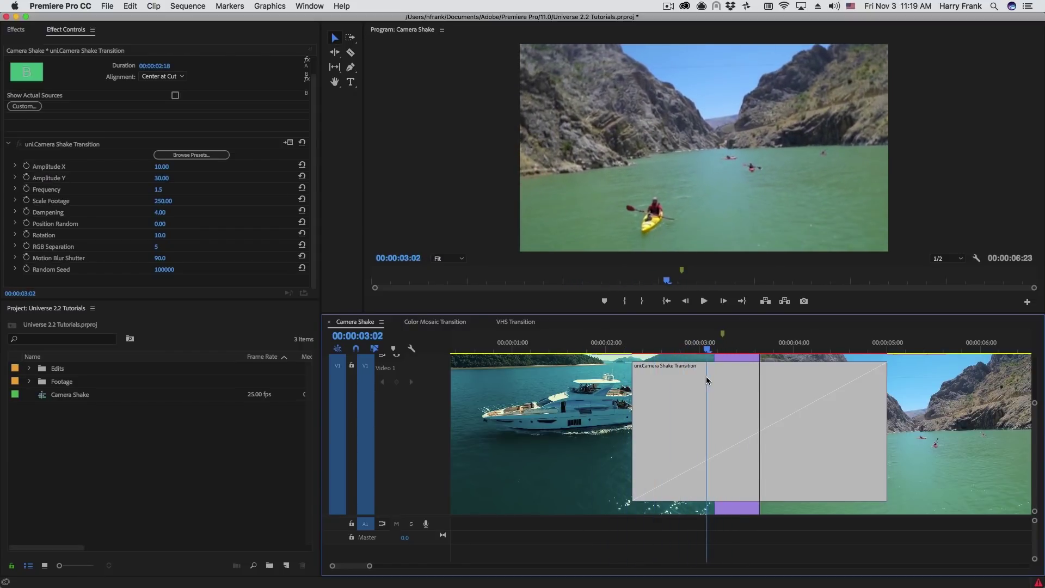
Set the transition's Position Random to 200 and play it back from before the transition
left_click(162, 224)
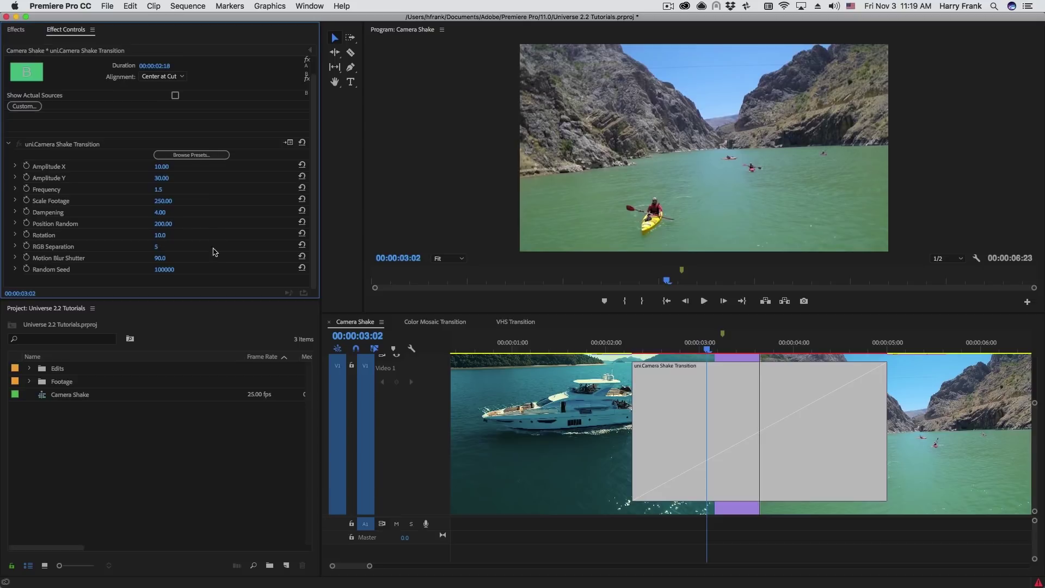
left_click(630, 343)
key("space")
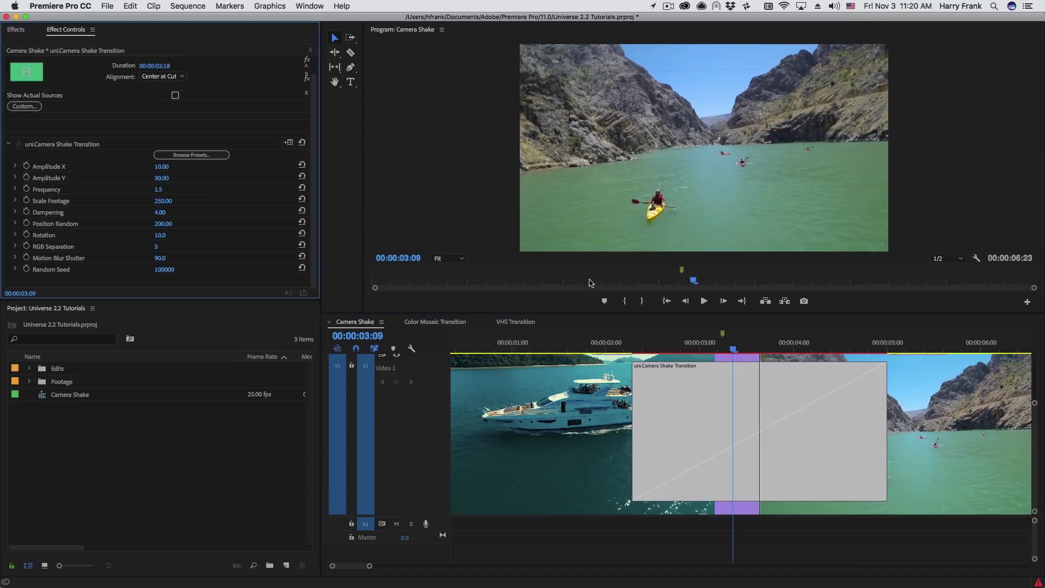
left_click(618, 348)
key("space")
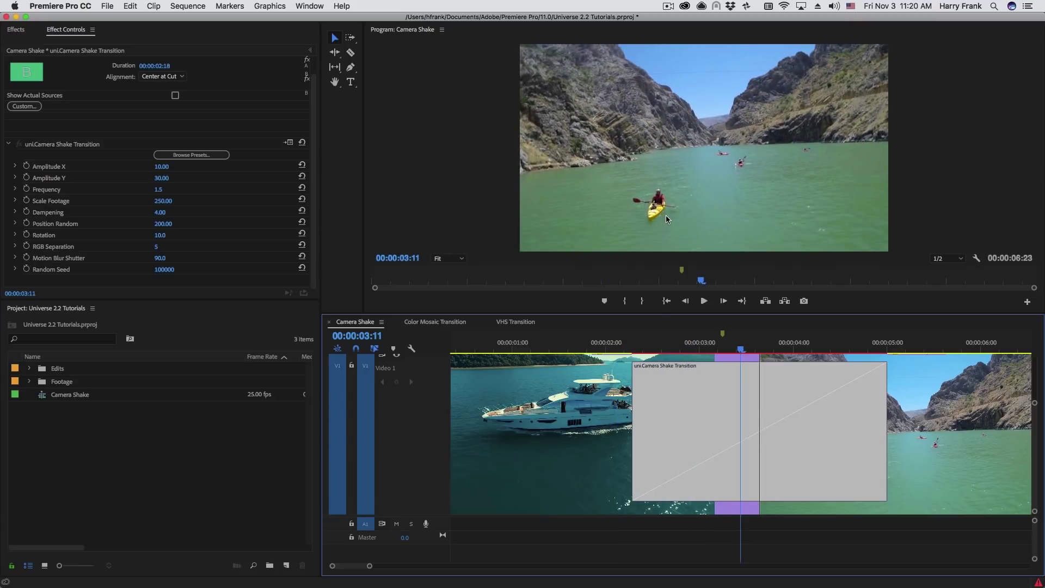
Play the transition in reverse and open its Random Seed value for editing
left_click(253, 235)
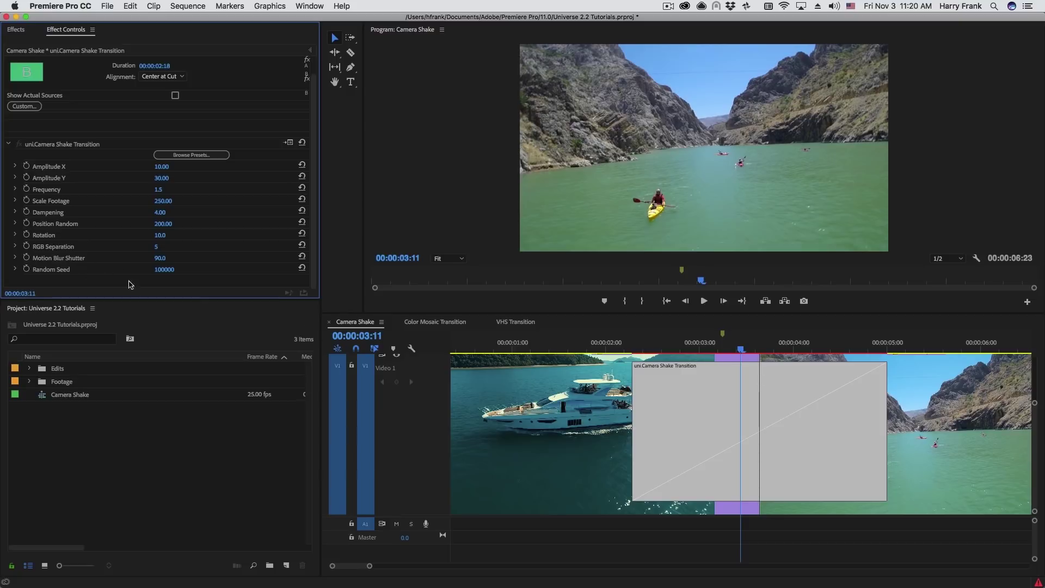
key("j")
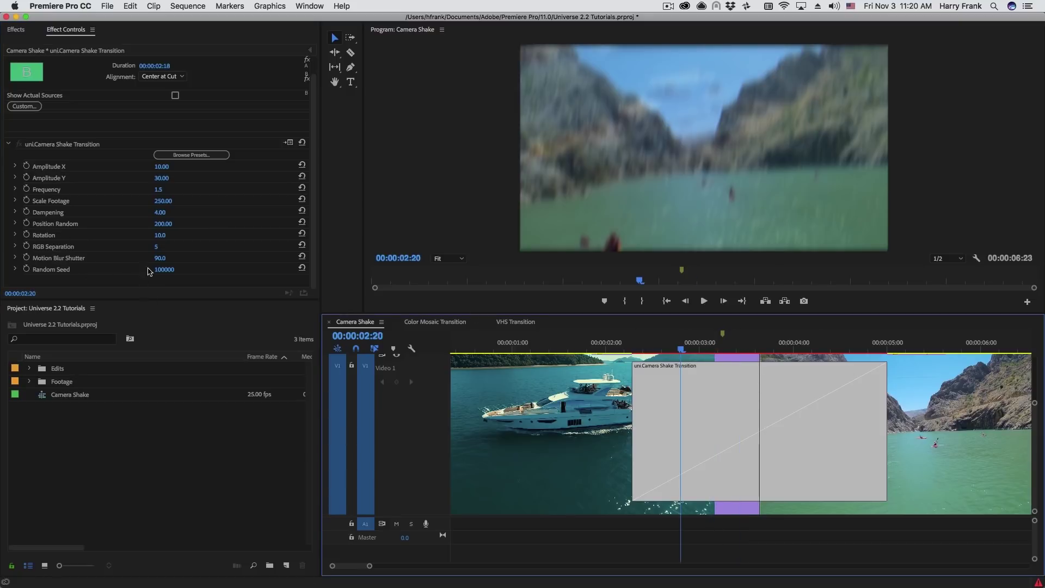
left_click_drag(162, 269, 168, 270)
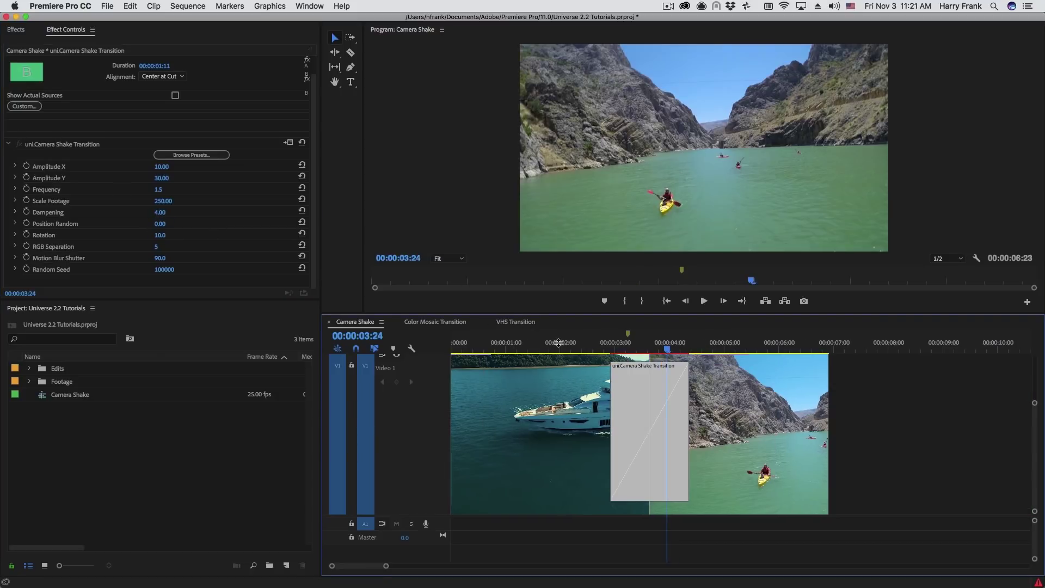
Move the playhead to 00:00:02:07, ahead of the transition
left_click(577, 347)
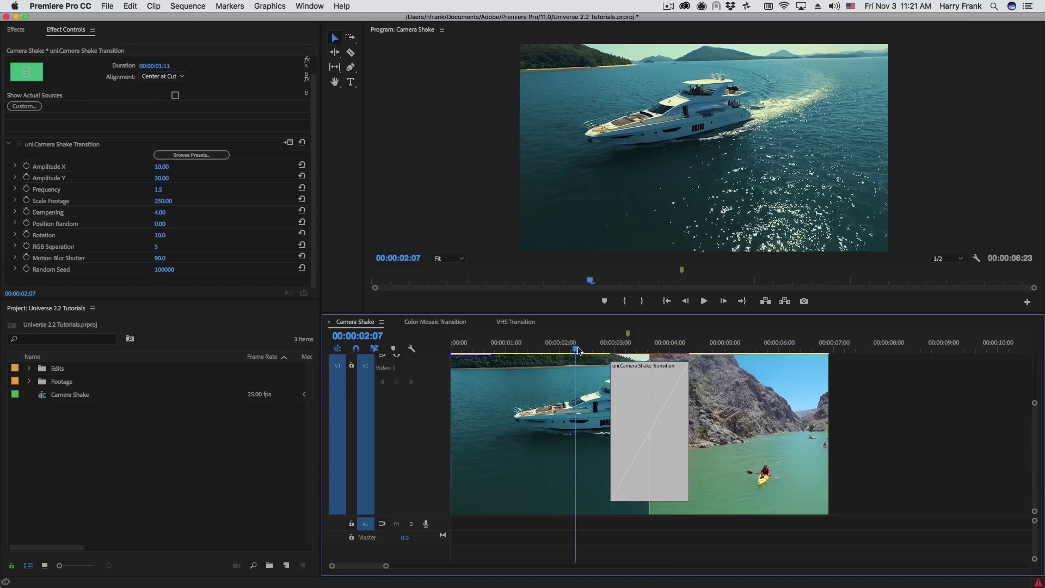